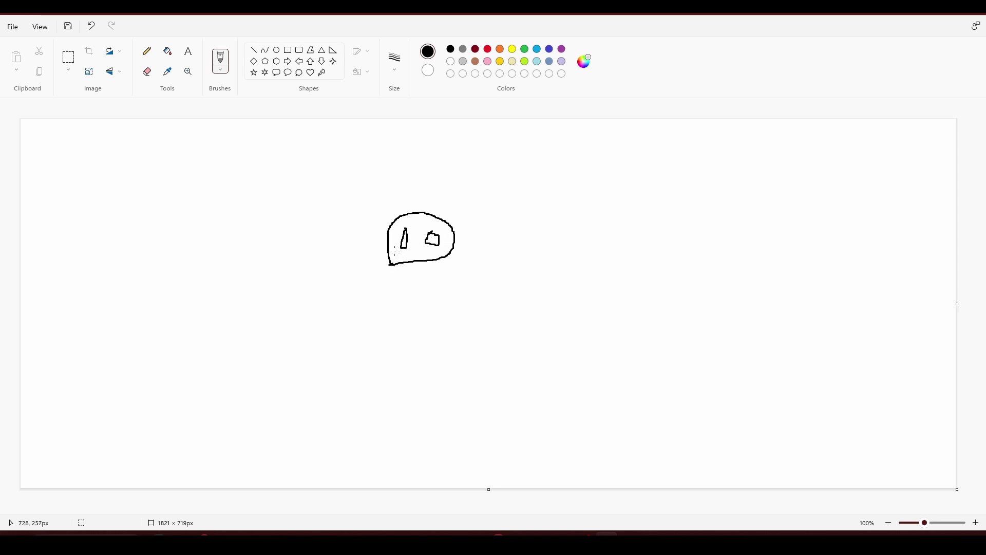
Draw a toothed grin on the face and outline the torso and both sleeves below the head in turquoise
{"action": "mouse_move", "coordinate": [403, 255]}
{"action": "left_mouse_down"}
{"action": "mouse_move", "coordinate": [426, 255]}
{"action": "mouse_move", "coordinate": [402, 252]}
{"action": "mouse_move", "coordinate": [412, 257]}
{"action": "left_mouse_up"}
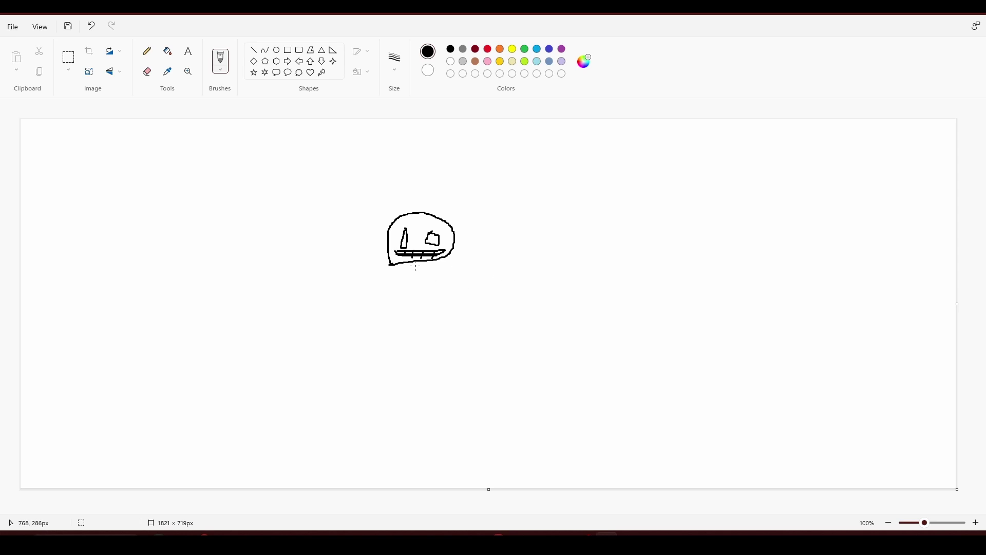
{"action": "left_click", "coordinate": [538, 50]}
{"action": "mouse_move", "coordinate": [396, 264]}
{"action": "left_mouse_down"}
{"action": "mouse_move", "coordinate": [350, 274]}
{"action": "mouse_move", "coordinate": [337, 295]}
{"action": "mouse_move", "coordinate": [327, 360]}
{"action": "mouse_move", "coordinate": [376, 378]}
{"action": "mouse_move", "coordinate": [393, 299]}
{"action": "mouse_move", "coordinate": [406, 298]}
{"action": "mouse_move", "coordinate": [415, 320]}
{"action": "mouse_move", "coordinate": [407, 383]}
{"action": "mouse_move", "coordinate": [433, 384]}
{"action": "left_mouse_up"}
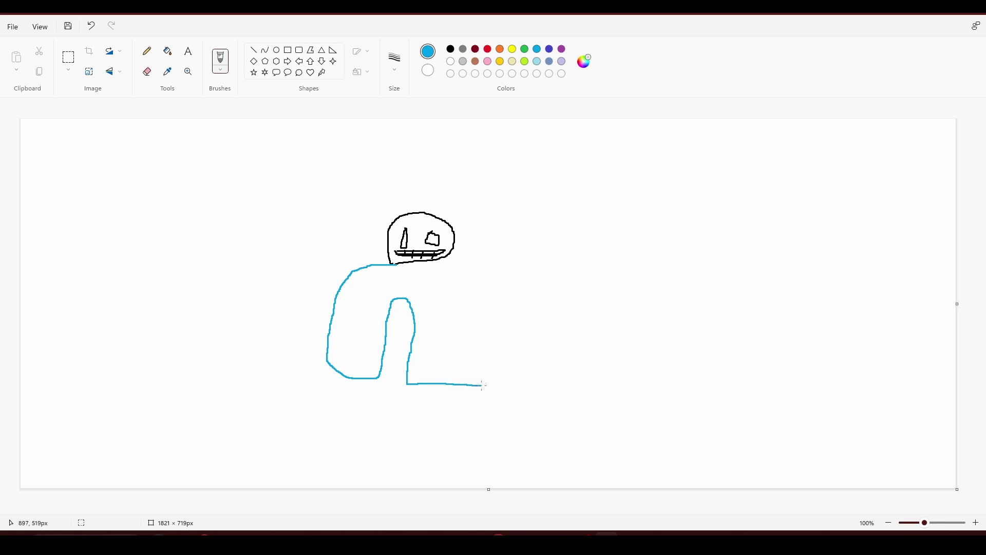
{"action": "mouse_move", "coordinate": [443, 258]}
{"action": "left_mouse_down"}
{"action": "mouse_move", "coordinate": [533, 279]}
{"action": "mouse_move", "coordinate": [551, 299]}
{"action": "mouse_move", "coordinate": [559, 350]}
{"action": "mouse_move", "coordinate": [547, 351]}
{"action": "mouse_move", "coordinate": [513, 273]}
{"action": "left_mouse_up"}
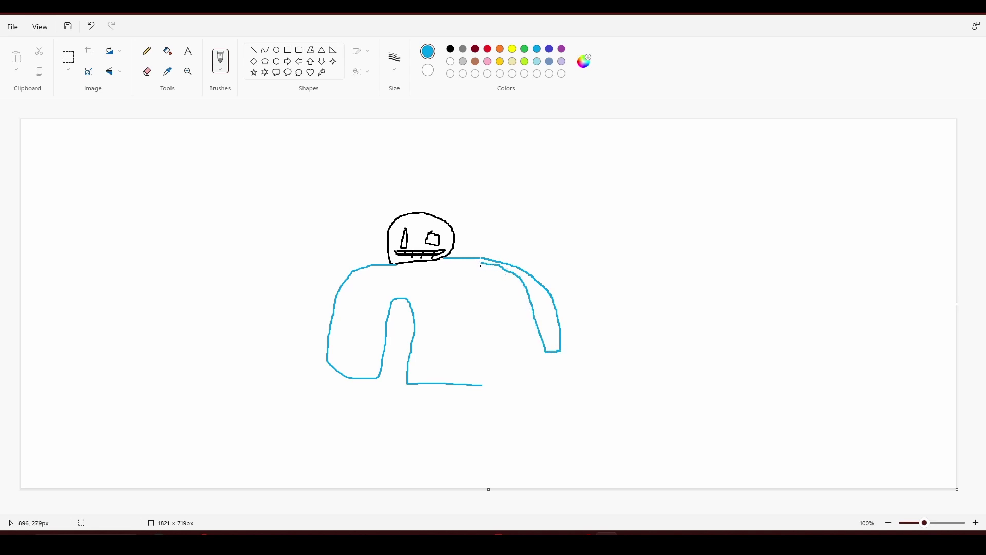
{"action": "left_click_drag", "start_coordinate": [466, 274], "coordinate": [478, 360]}
Draw two black legs with feet beneath the torso and fill both eyes with black
{"action": "left_click", "coordinate": [451, 51]}
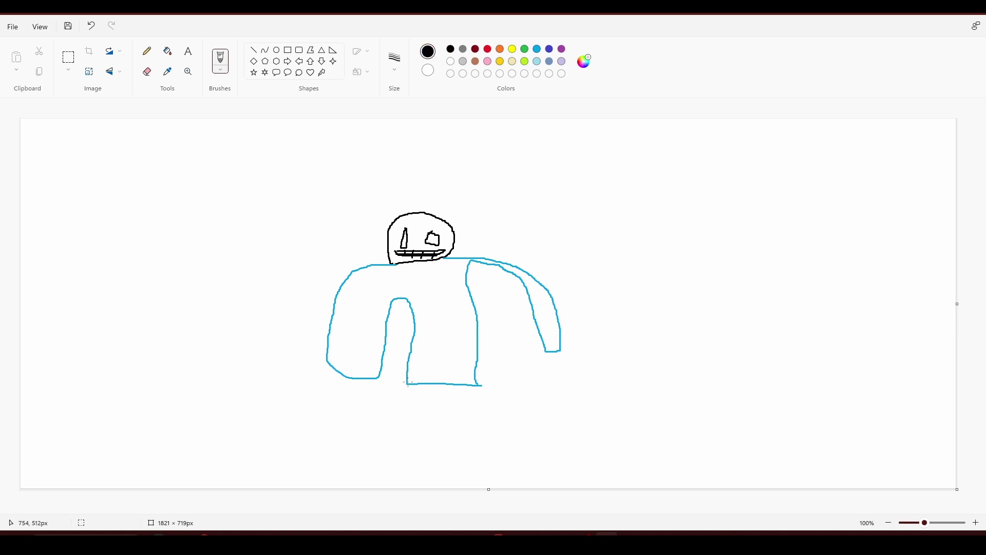
{"action": "mouse_move", "coordinate": [406, 385]}
{"action": "left_mouse_down"}
{"action": "mouse_move", "coordinate": [405, 426]}
{"action": "mouse_move", "coordinate": [423, 439]}
{"action": "left_mouse_up"}
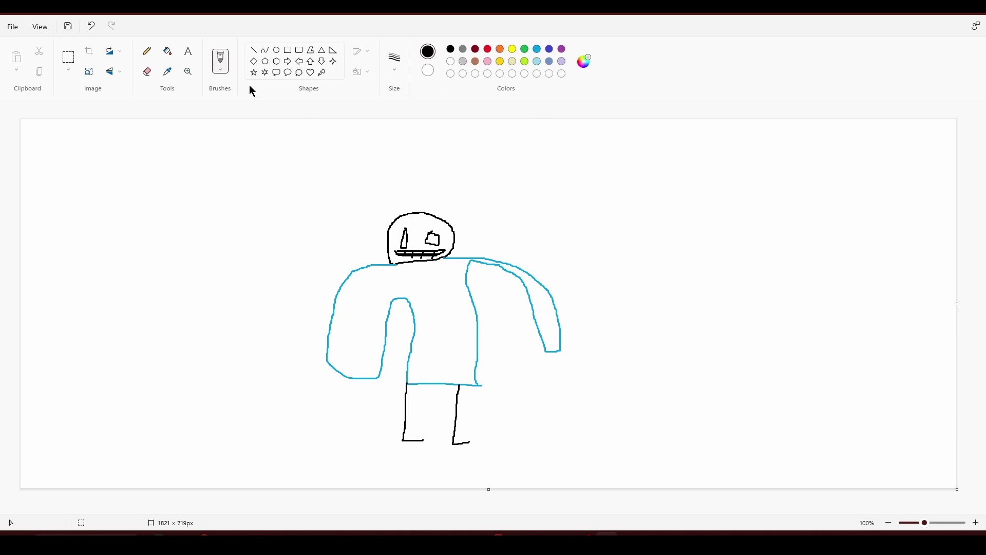
{"action": "left_click", "coordinate": [167, 51]}
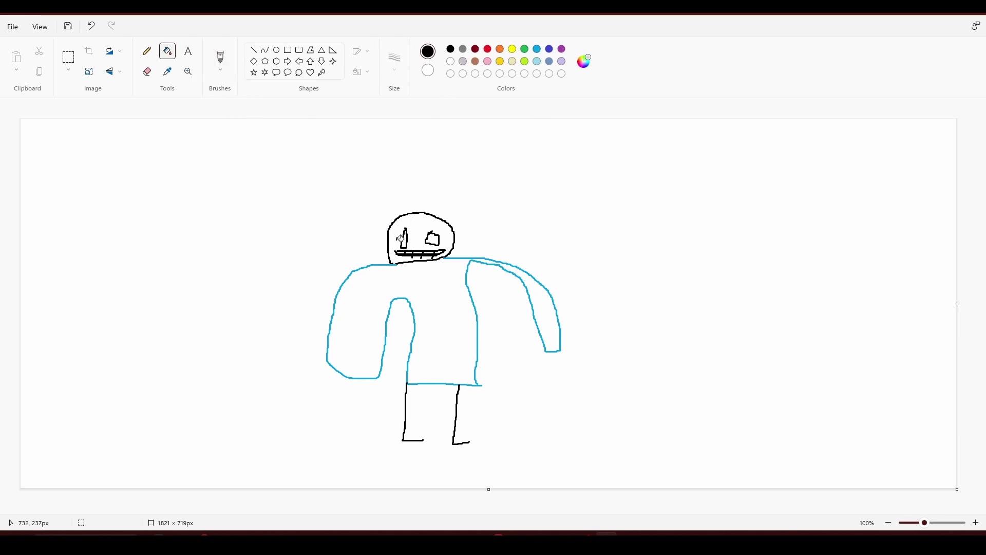
{"action": "left_click", "coordinate": [405, 241]}
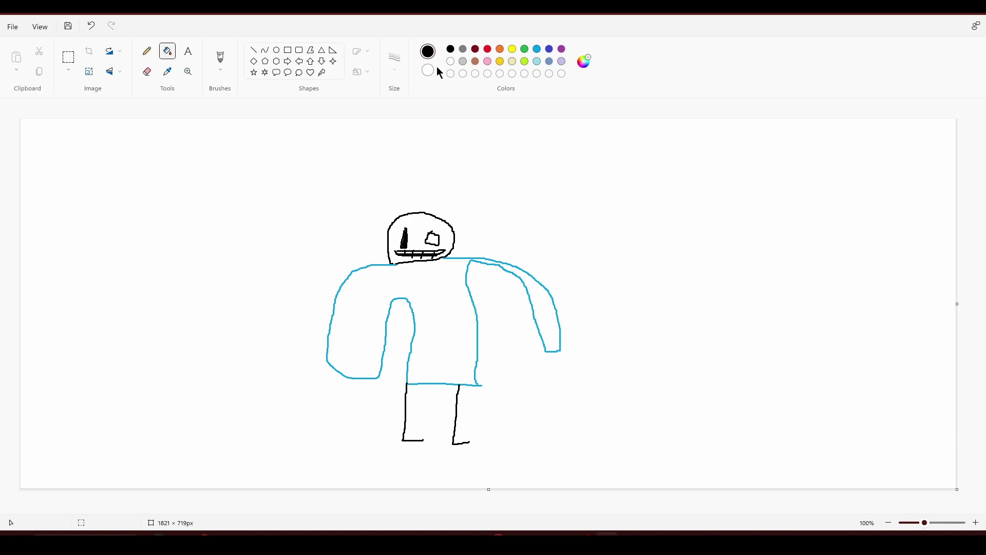
{"action": "left_click", "coordinate": [434, 236]}
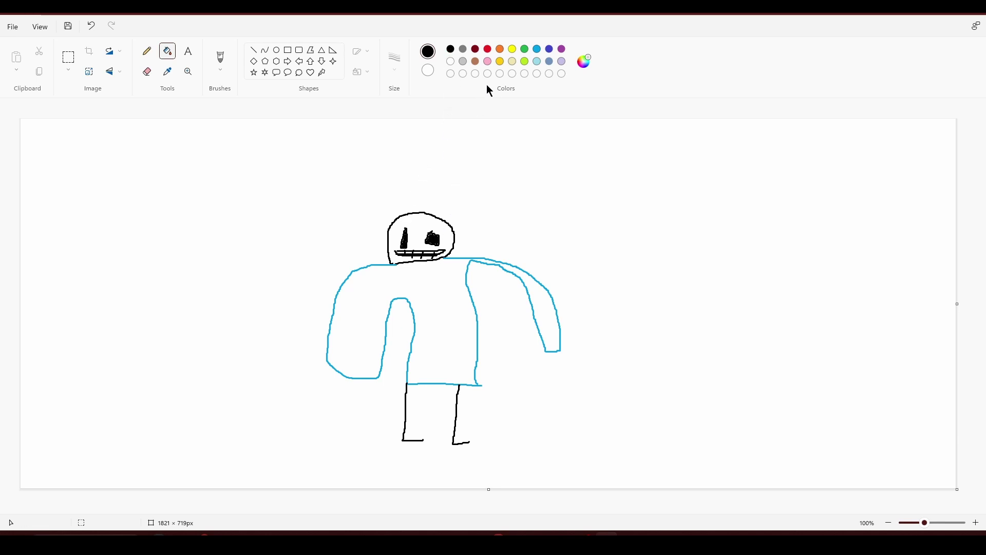
Paint the square eye turquoise and outline a light yellow stripe down the jacket from chin to hem
{"action": "left_click", "coordinate": [538, 49]}
{"action": "left_click", "coordinate": [225, 60]}
{"action": "left_click", "coordinate": [512, 62]}
{"action": "mouse_move", "coordinate": [418, 264]}
{"action": "left_mouse_down"}
{"action": "mouse_move", "coordinate": [438, 319]}
{"action": "mouse_move", "coordinate": [439, 380]}
{"action": "mouse_move", "coordinate": [452, 379]}
{"action": "mouse_move", "coordinate": [455, 352]}
{"action": "mouse_move", "coordinate": [449, 295]}
{"action": "left_mouse_up"}
{"action": "left_click_drag", "start_coordinate": [433, 254], "coordinate": [421, 257]}
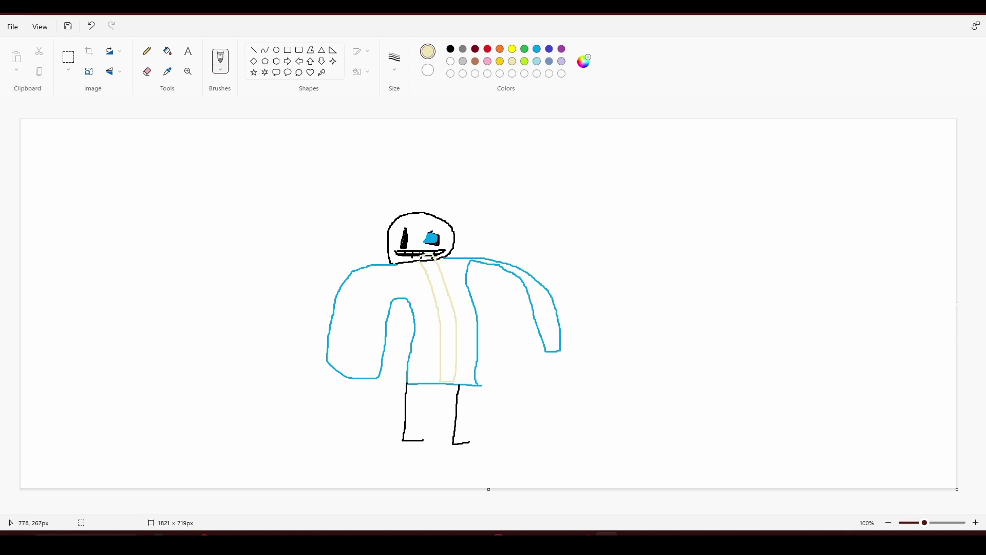
Fill the jacket's centre stripe with light yellow and the jacket and sleeves with indigo
{"action": "left_click", "coordinate": [168, 52]}
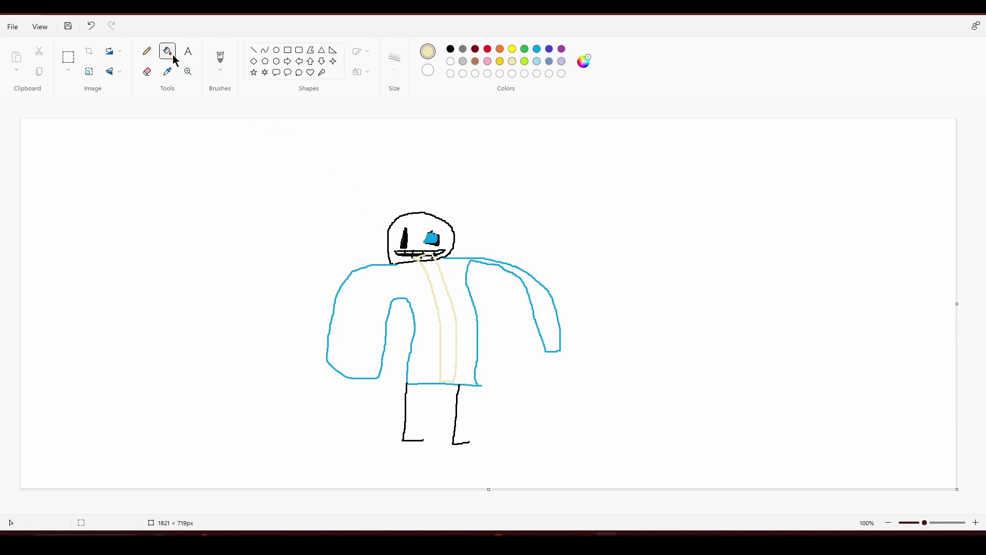
{"action": "left_click", "coordinate": [441, 303]}
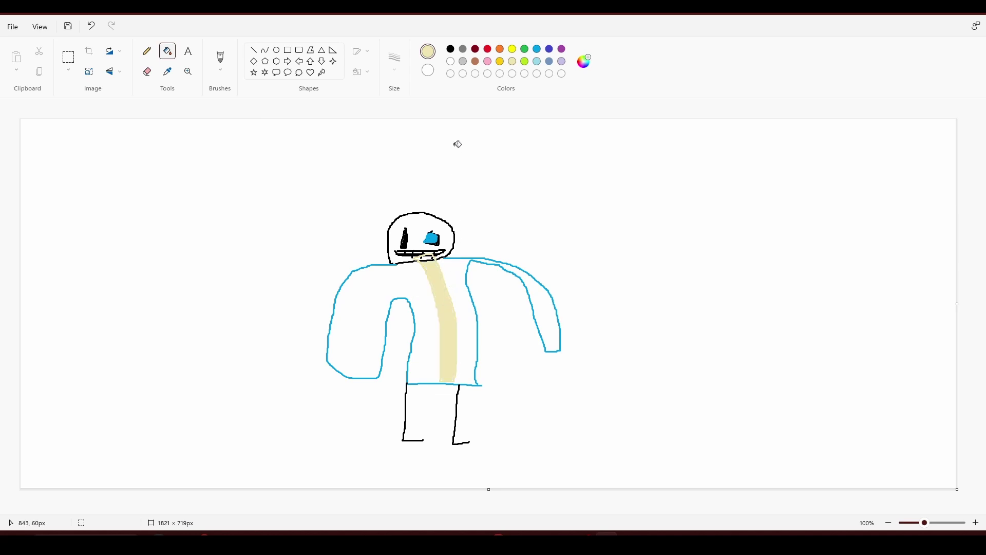
{"action": "left_click", "coordinate": [548, 49]}
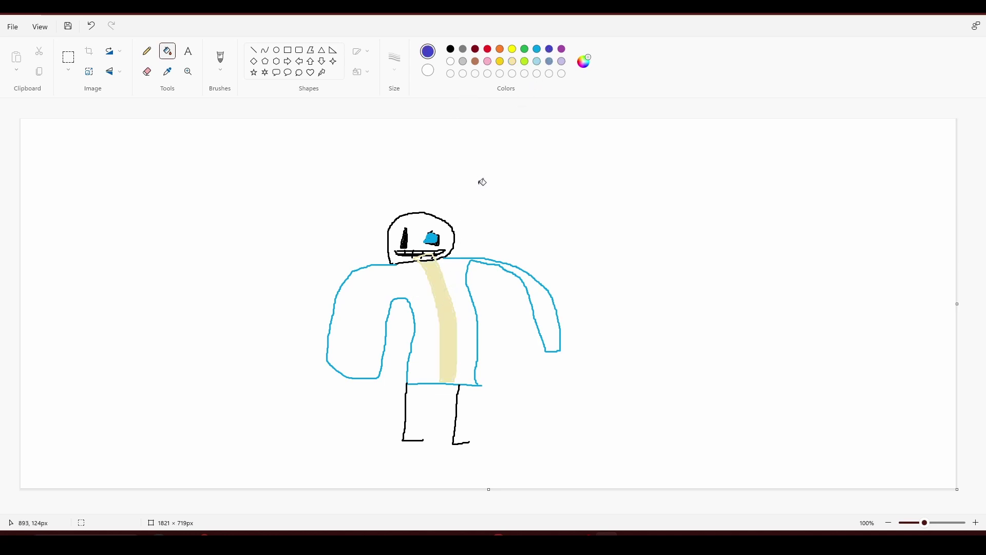
{"action": "left_click", "coordinate": [461, 270]}
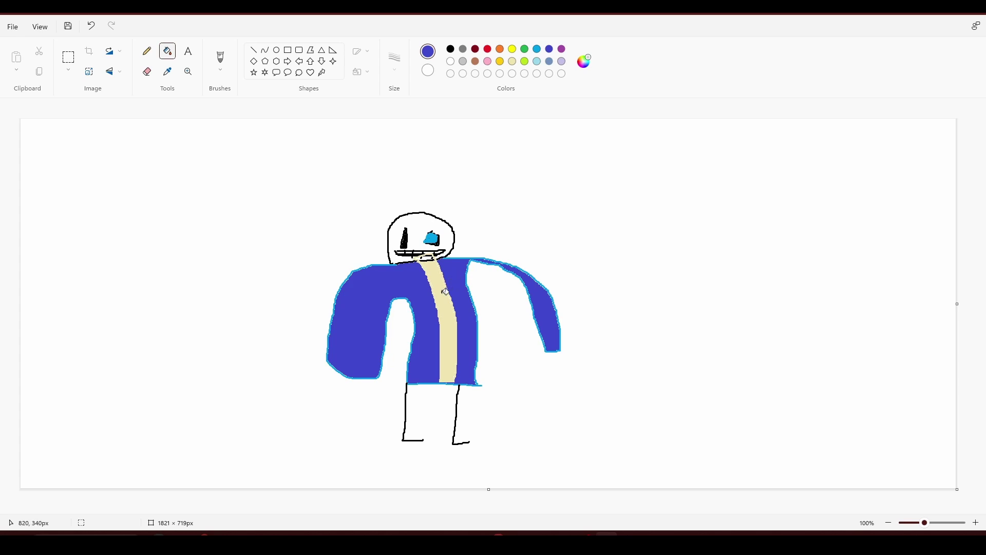
Draw a rounded pink slipper around the left foot and fill it with pink
{"action": "left_click", "coordinate": [487, 62]}
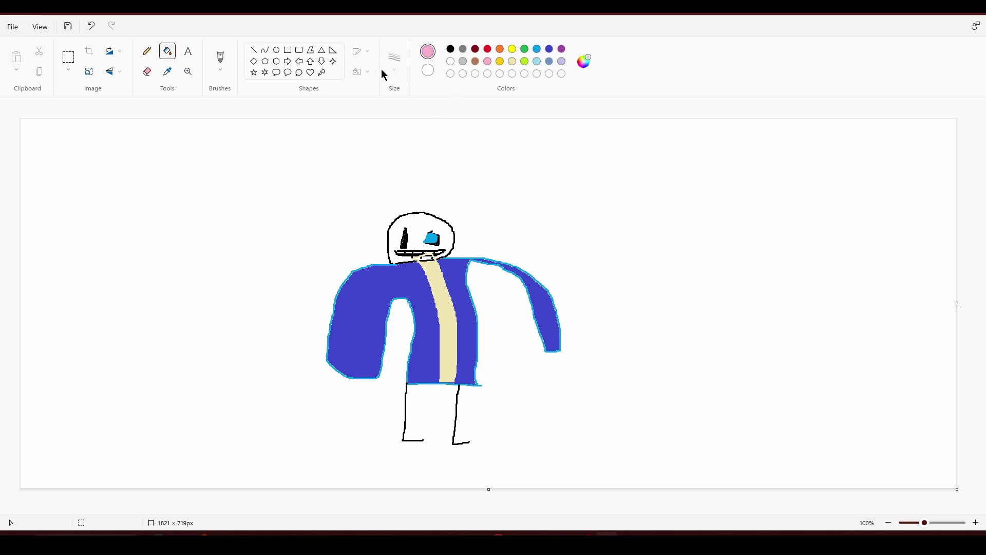
{"action": "left_click", "coordinate": [220, 60]}
{"action": "left_click_drag", "start_coordinate": [405, 435], "coordinate": [415, 432]}
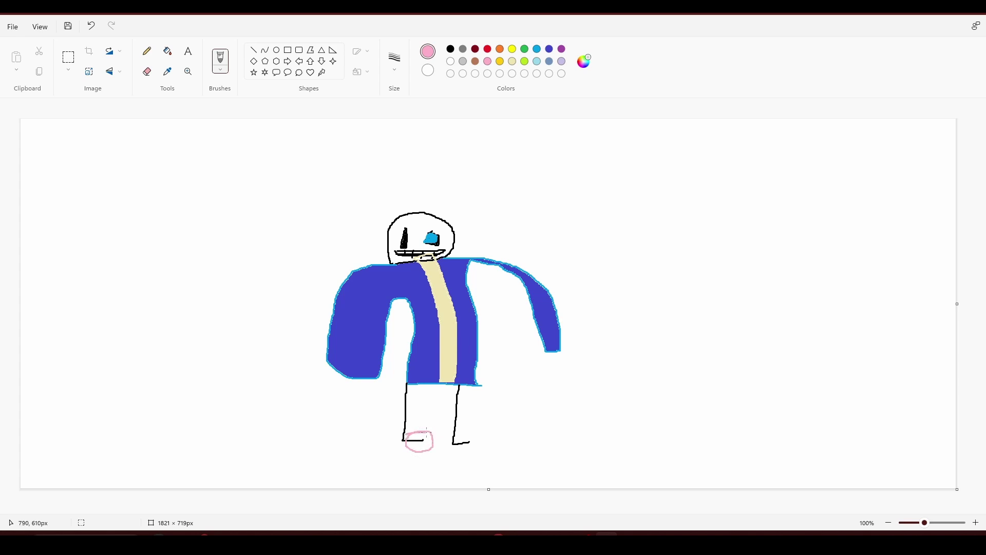
{"action": "left_click", "coordinate": [168, 52]}
{"action": "left_click", "coordinate": [423, 441]}
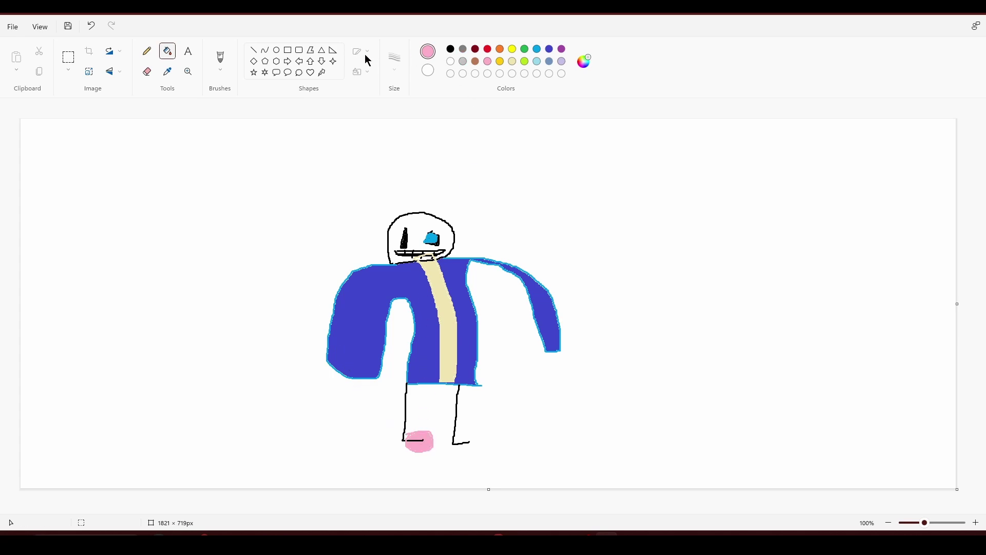
Draw an L-shaped pink slipper around the right foot and fill both of its parts with pink
{"action": "left_click", "coordinate": [221, 61]}
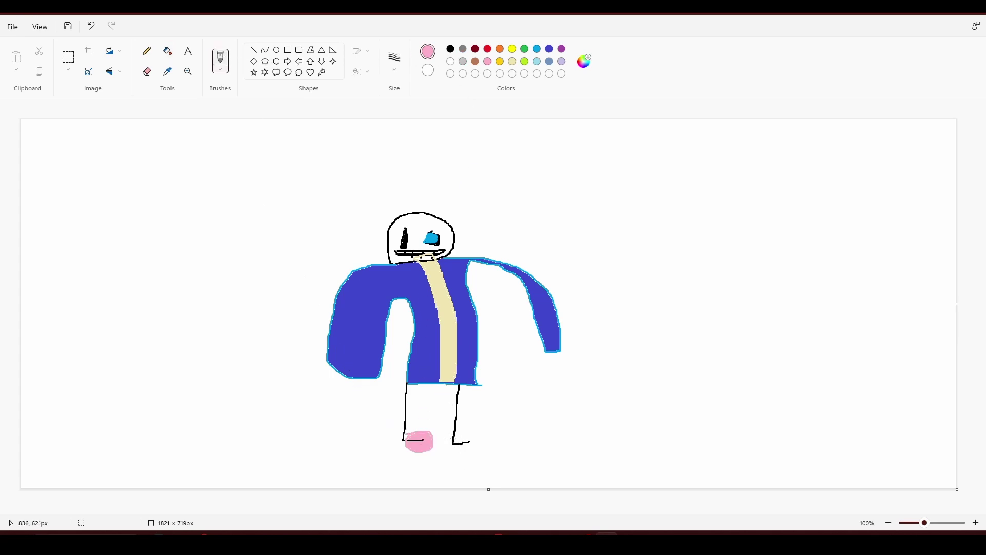
{"action": "mouse_move", "coordinate": [465, 436]}
{"action": "left_mouse_down"}
{"action": "mouse_move", "coordinate": [477, 436]}
{"action": "mouse_move", "coordinate": [463, 416]}
{"action": "left_mouse_up"}
{"action": "left_click", "coordinate": [168, 51]}
{"action": "left_click", "coordinate": [459, 425]}
{"action": "left_click", "coordinate": [470, 446]}
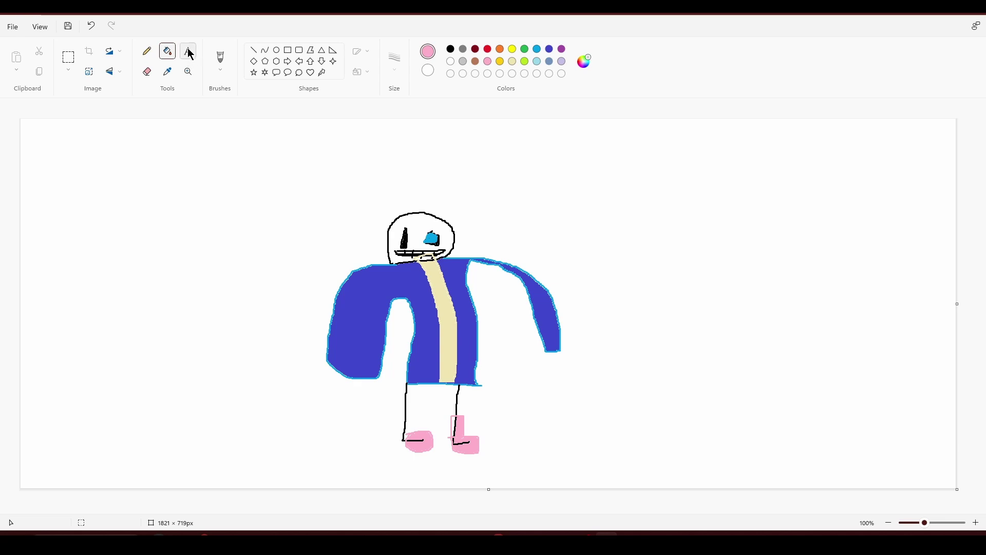
Add an indigo text box to the upper right of the character's head containing "it"
{"action": "left_click", "coordinate": [550, 49]}
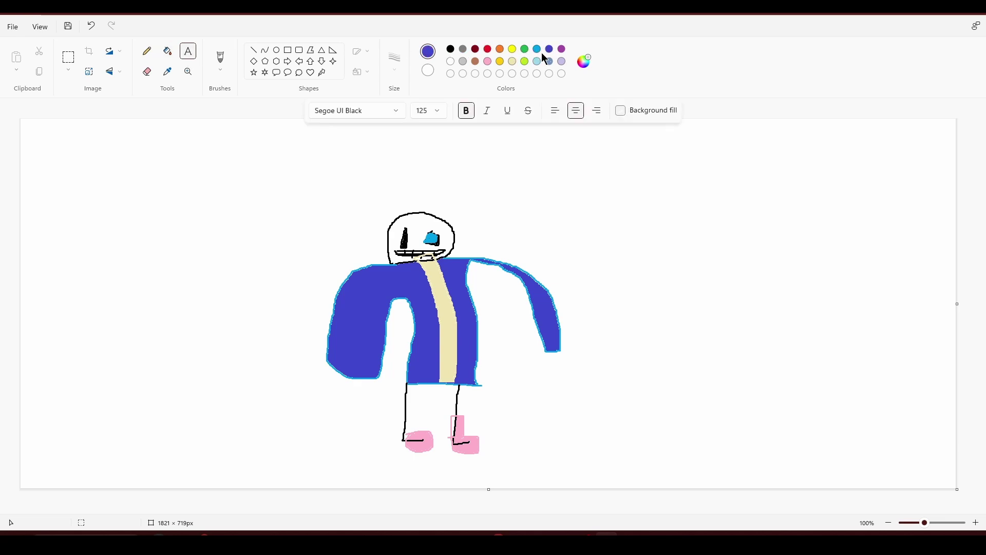
{"action": "left_click_drag", "start_coordinate": [442, 169], "coordinate": [623, 220]}
{"action": "type", "text": "is"}
{"action": "key", "text": "BackSpace"}
{"action": "type", "text": "t"}
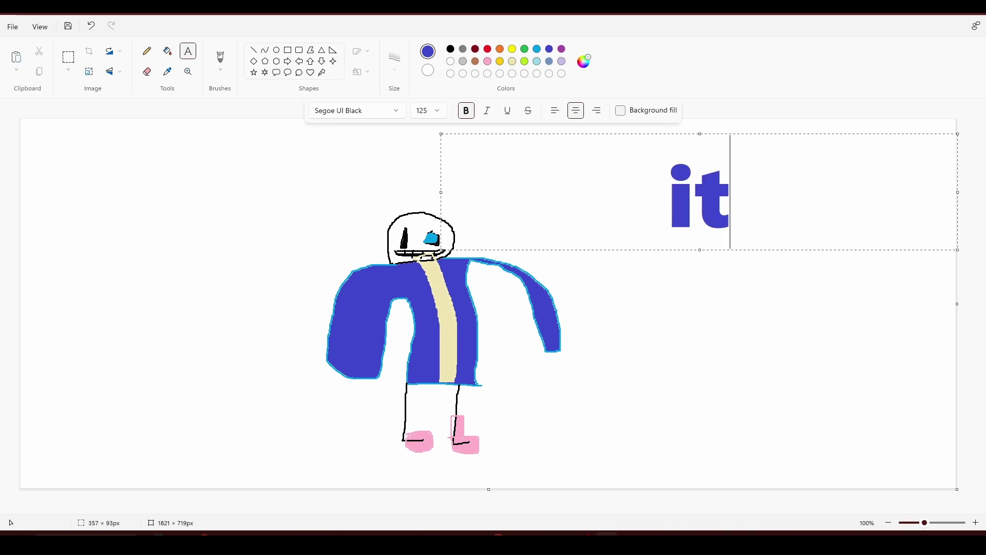
Reduce the font size of the word "it" to 20
{"action": "left_click_drag", "start_coordinate": [721, 190], "coordinate": [658, 187]}
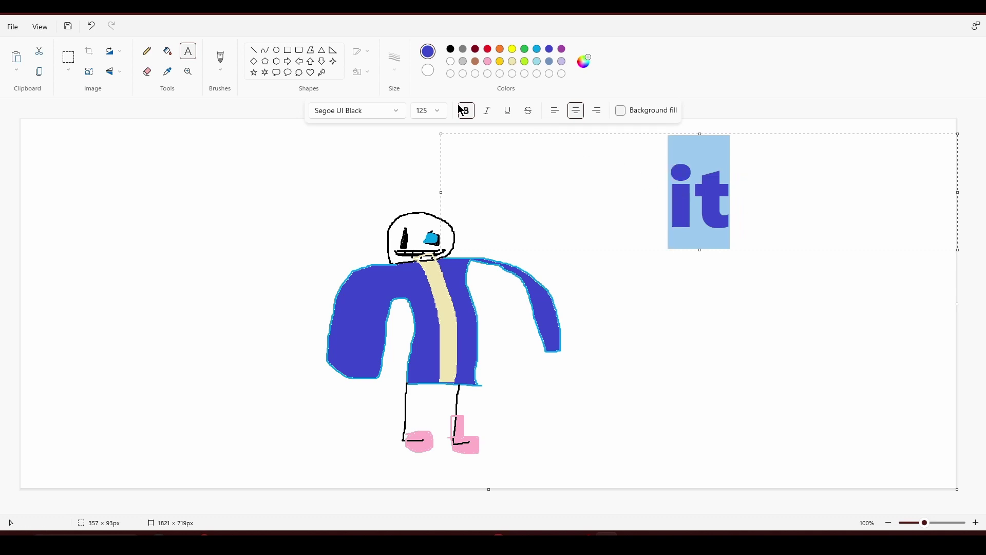
{"action": "left_click", "coordinate": [436, 114]}
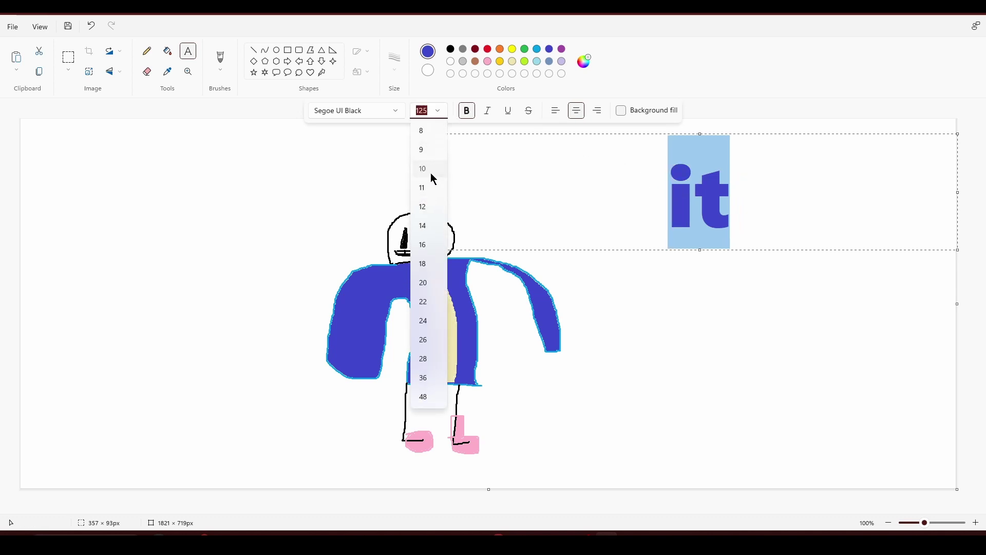
{"action": "left_click", "coordinate": [430, 172]}
{"action": "left_click", "coordinate": [437, 111]}
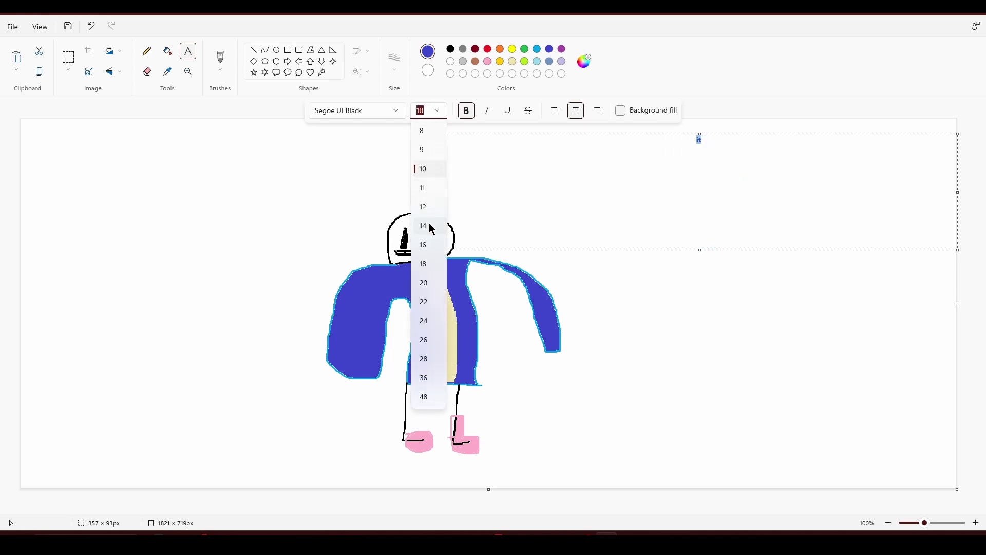
{"action": "left_click", "coordinate": [432, 283]}
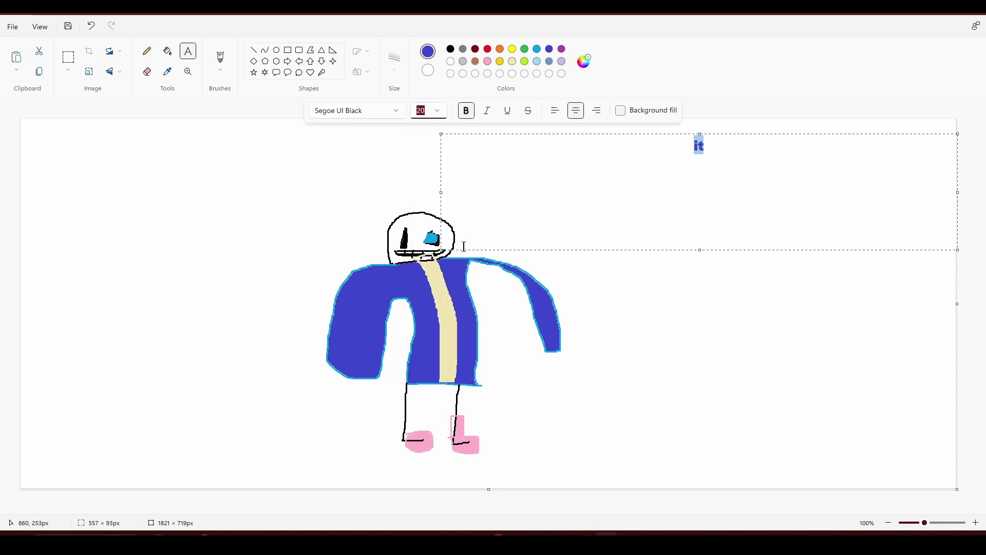
Extend the caption to read "it is a buetifuel day outsif" with "day liske theae" on a second line
{"action": "left_click", "coordinate": [795, 180]}
{"action": "type", "text": "is a"}
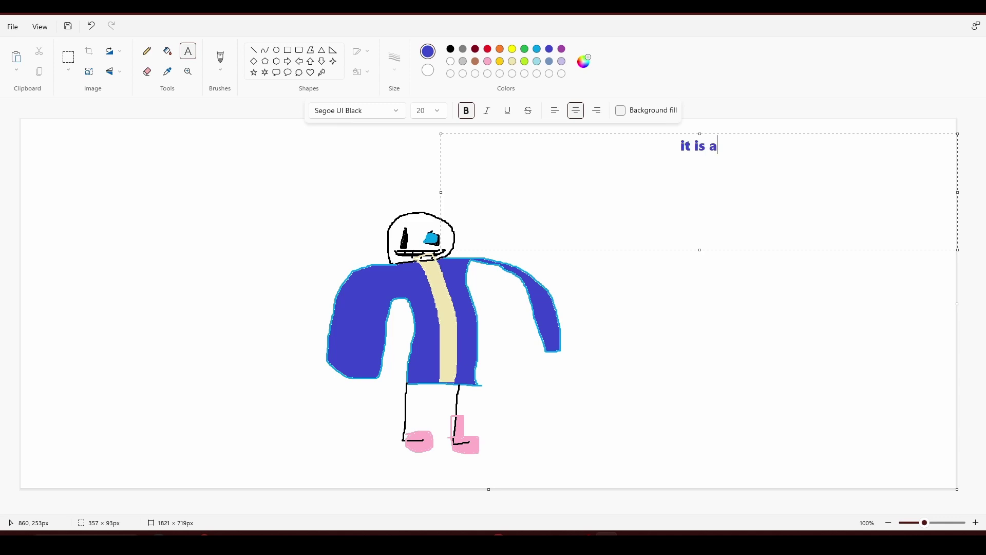
{"action": "type", "text": " buetifuel "}
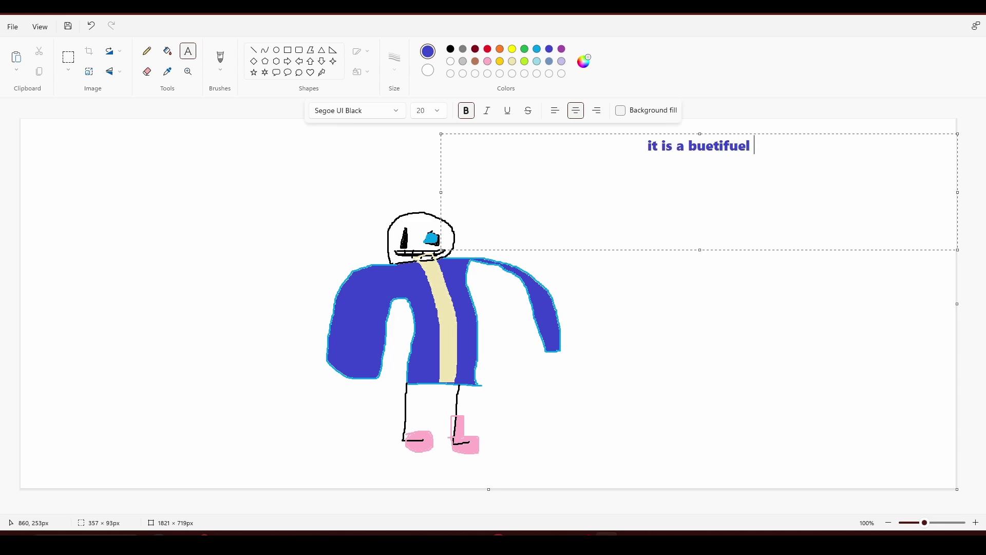
{"action": "type", "text": "day outsif"}
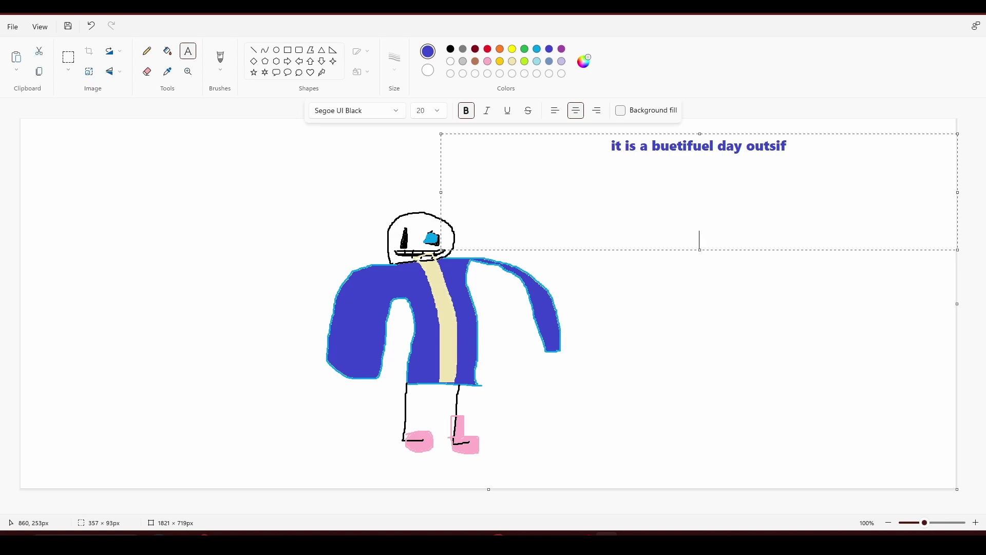
{"action": "key", "text": "Return"}
{"action": "type", "text": "day liske t"}
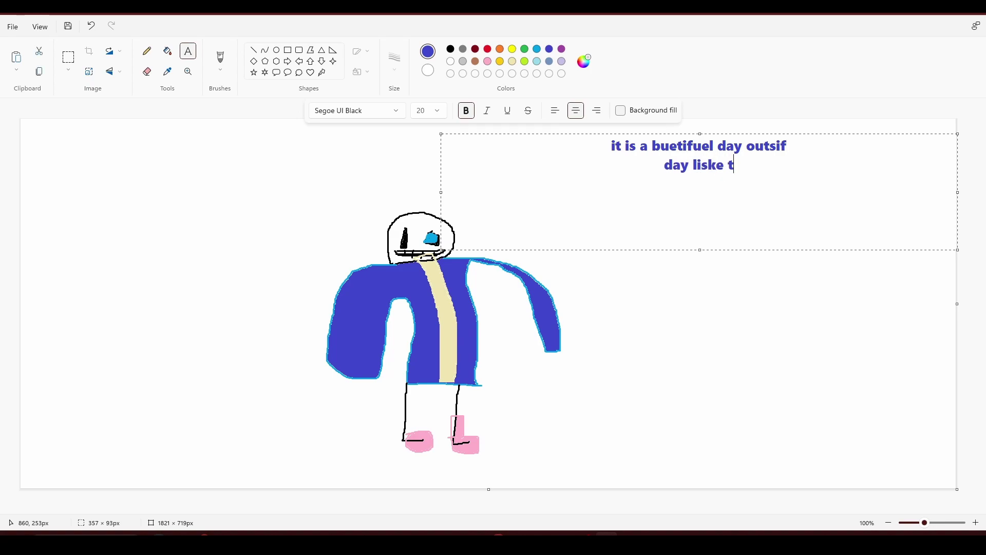
{"action": "type", "text": "heae"}
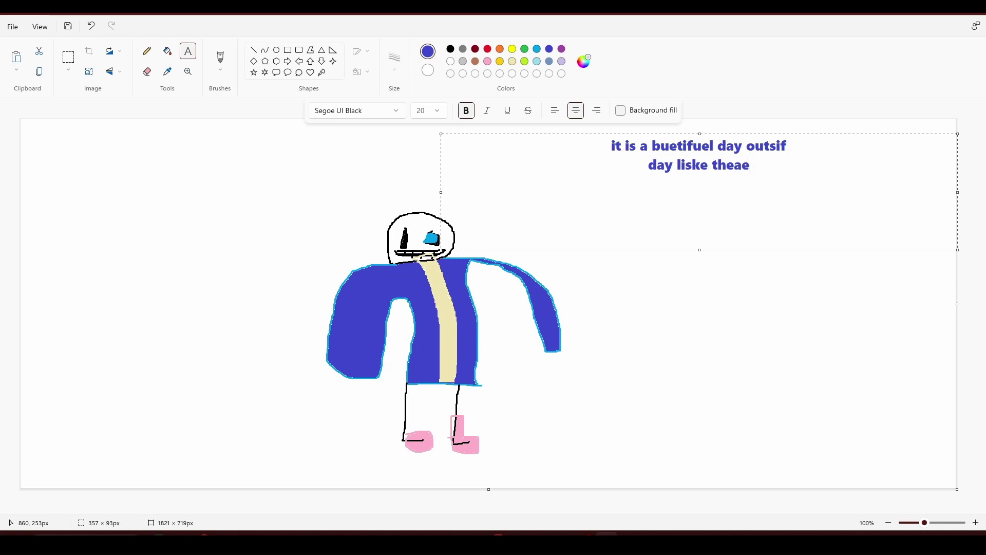
Insert the line "burd singimnfg flower bloomin" between the caption's first line and "day liske theae"
{"action": "left_click", "coordinate": [657, 165]}
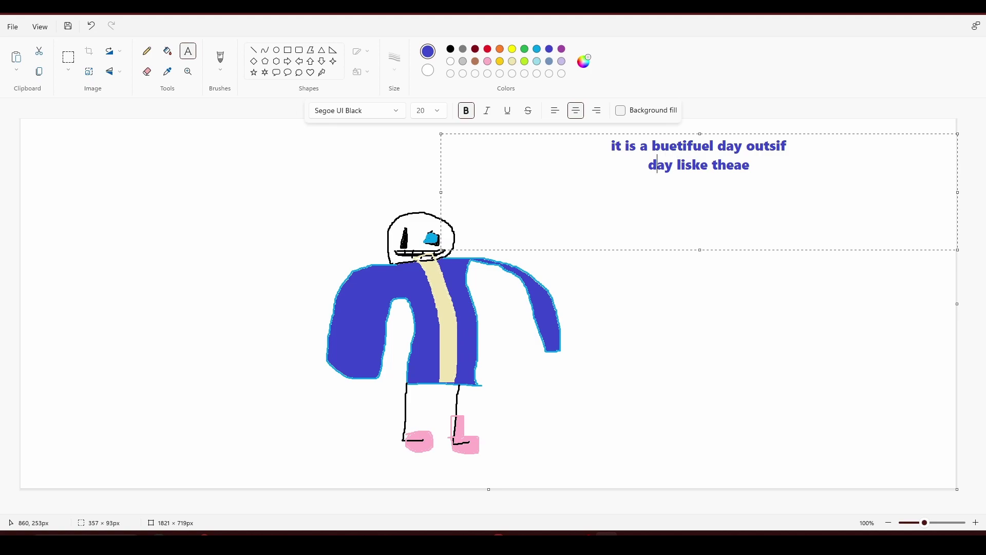
{"action": "key", "text": "Return"}
{"action": "type", "text": "b"}
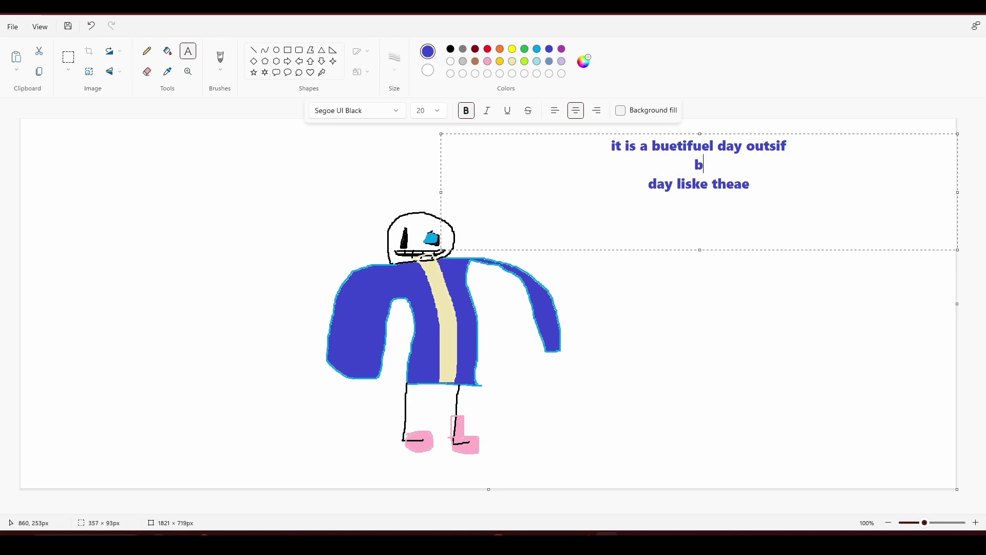
{"action": "type", "text": "urd singimn"}
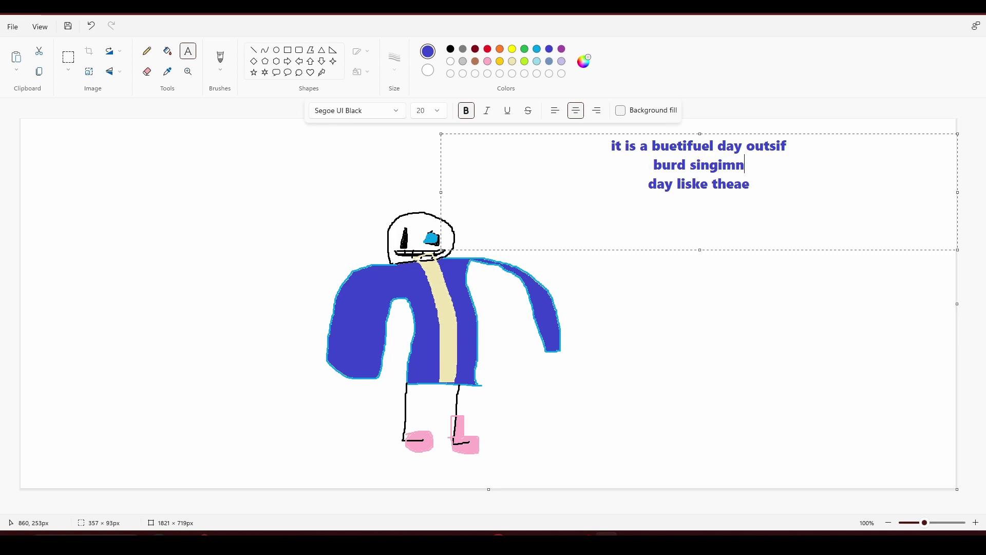
{"action": "type", "text": "fg"}
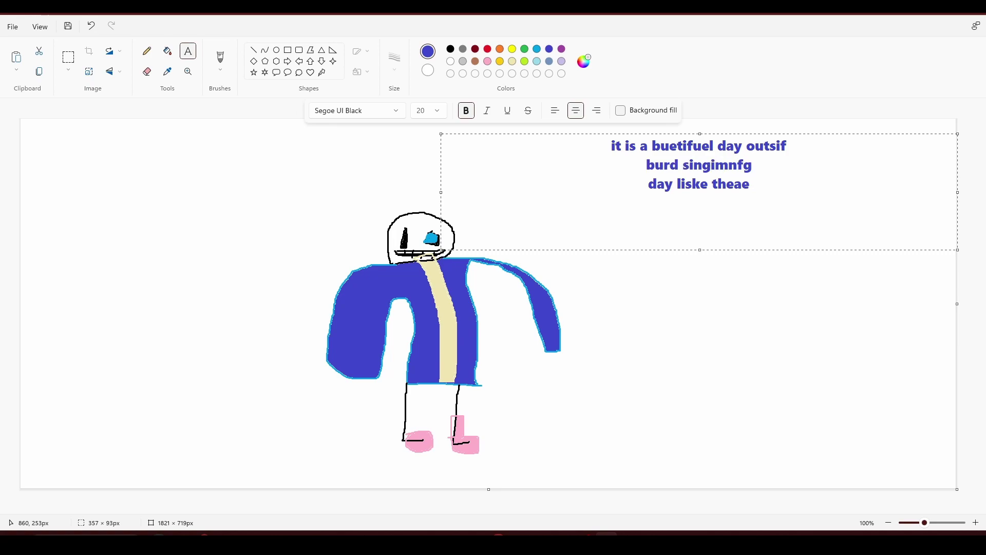
{"action": "type", "text": " flower "}
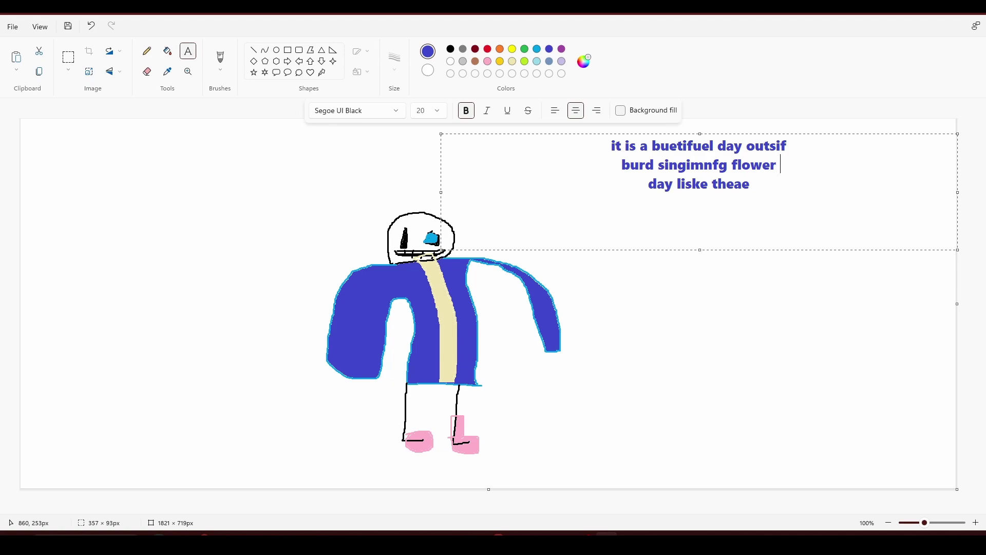
{"action": "type", "text": "bloomin"}
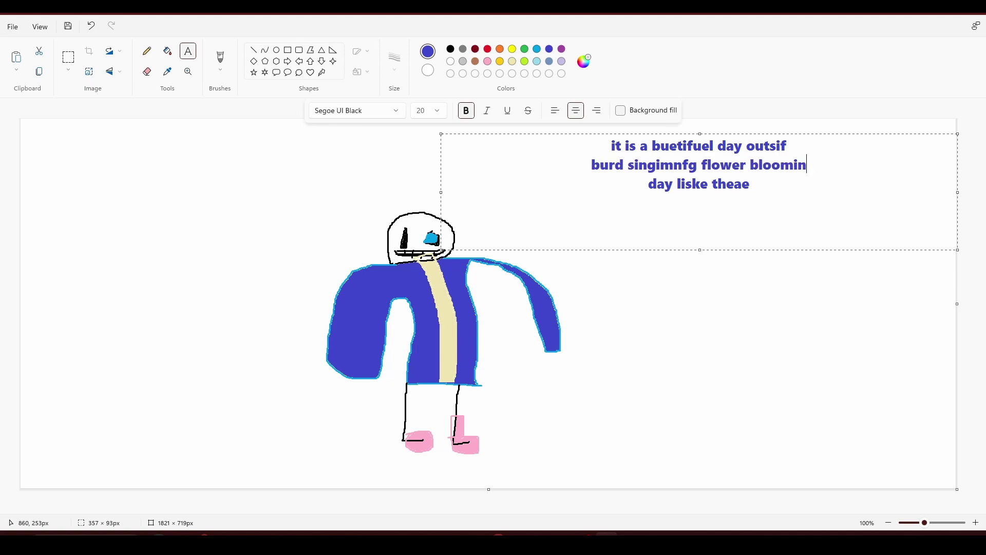
Add the lines "kids like u" and "be burn in hell" at the end of the caption and finish the text
{"action": "key", "text": "Return"}
{"action": "type", "text": "kids like u"}
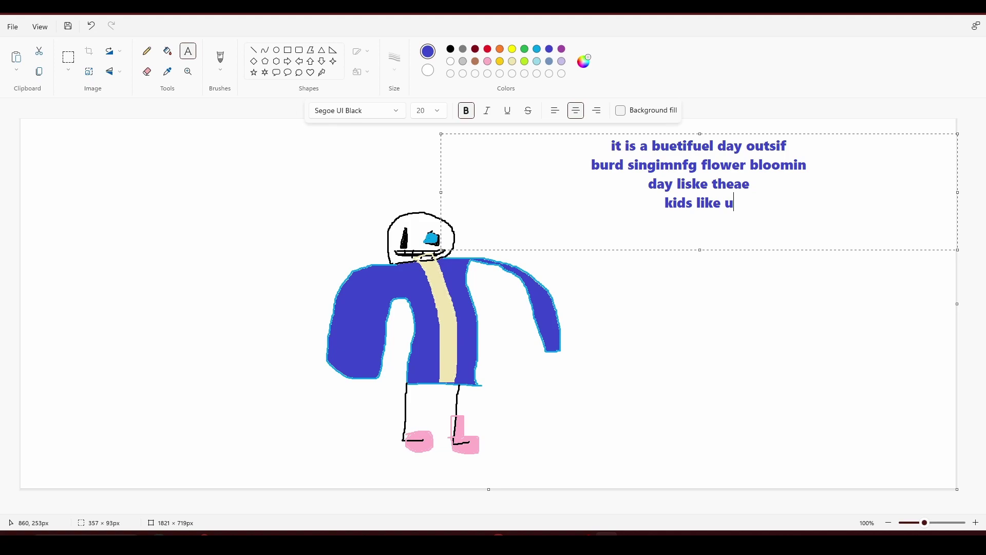
{"action": "type", "text": "be bu"}
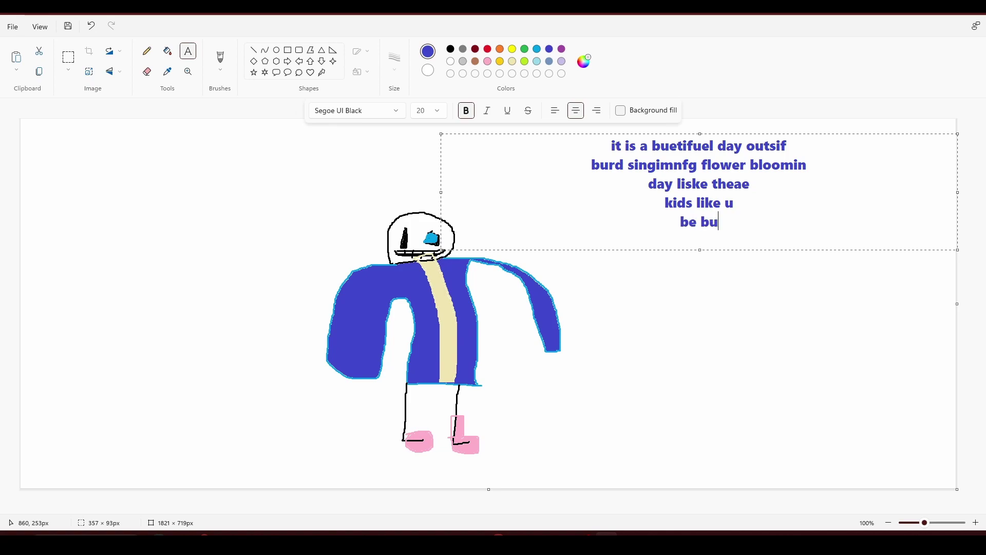
{"action": "type", "text": "rn in hell"}
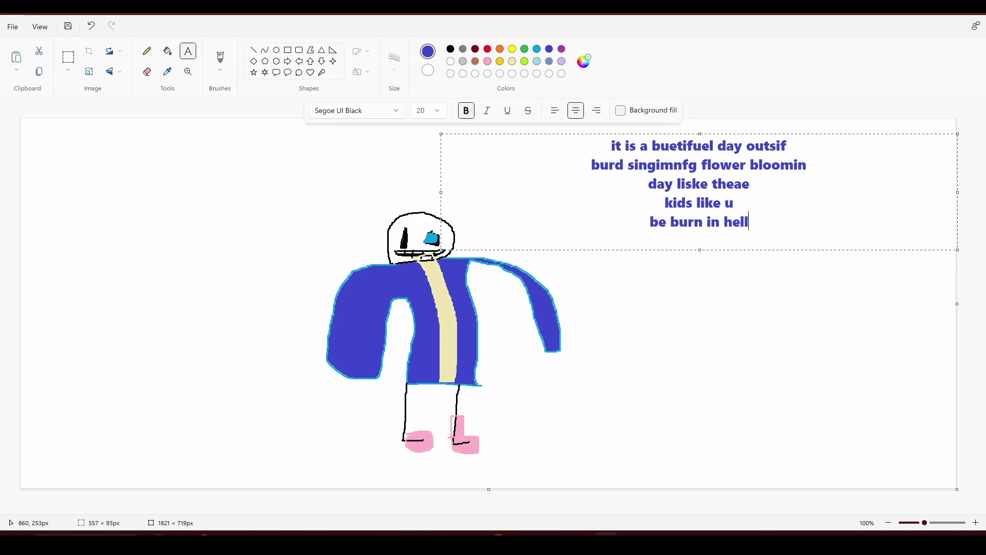
{"action": "left_click", "coordinate": [714, 307]}
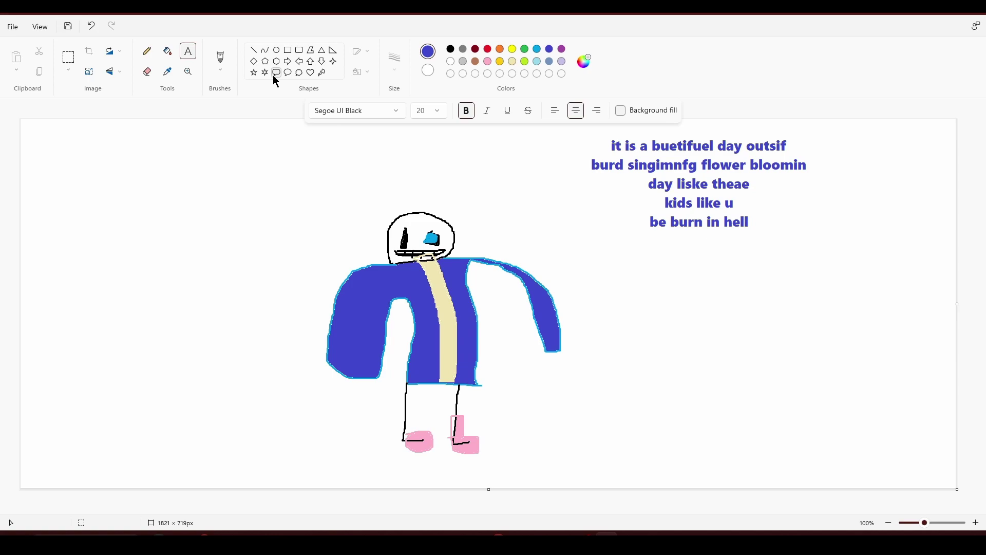
Draw a black speech bubble around the caption with the brush, its tail reaching the character's mouth
{"action": "left_click", "coordinate": [451, 50]}
{"action": "left_click", "coordinate": [220, 60]}
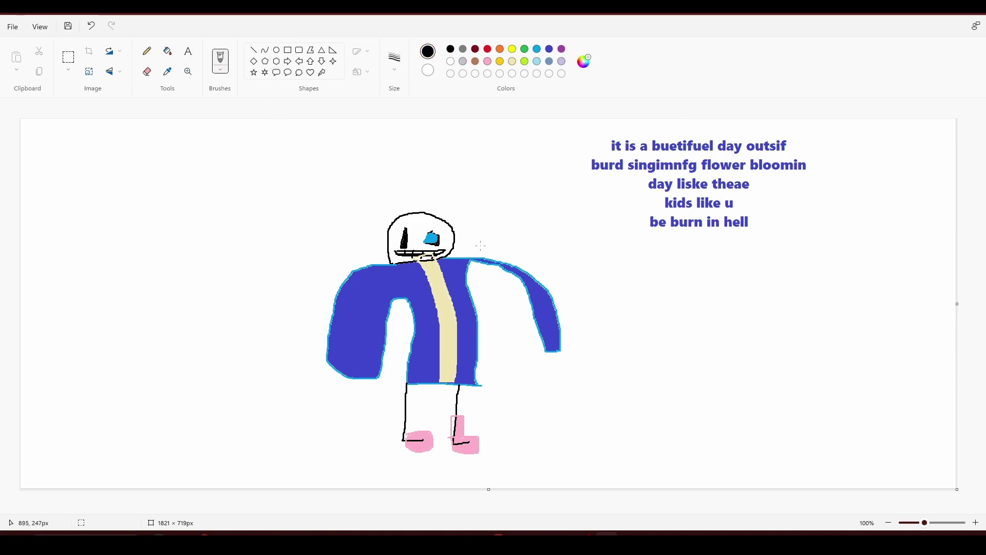
{"action": "mouse_move", "coordinate": [454, 245]}
{"action": "left_mouse_down"}
{"action": "mouse_move", "coordinate": [534, 157]}
{"action": "mouse_move", "coordinate": [682, 125]}
{"action": "mouse_move", "coordinate": [855, 148]}
{"action": "mouse_move", "coordinate": [813, 237]}
{"action": "mouse_move", "coordinate": [522, 222]}
{"action": "mouse_move", "coordinate": [451, 246]}
{"action": "mouse_move", "coordinate": [460, 244]}
{"action": "left_mouse_up"}
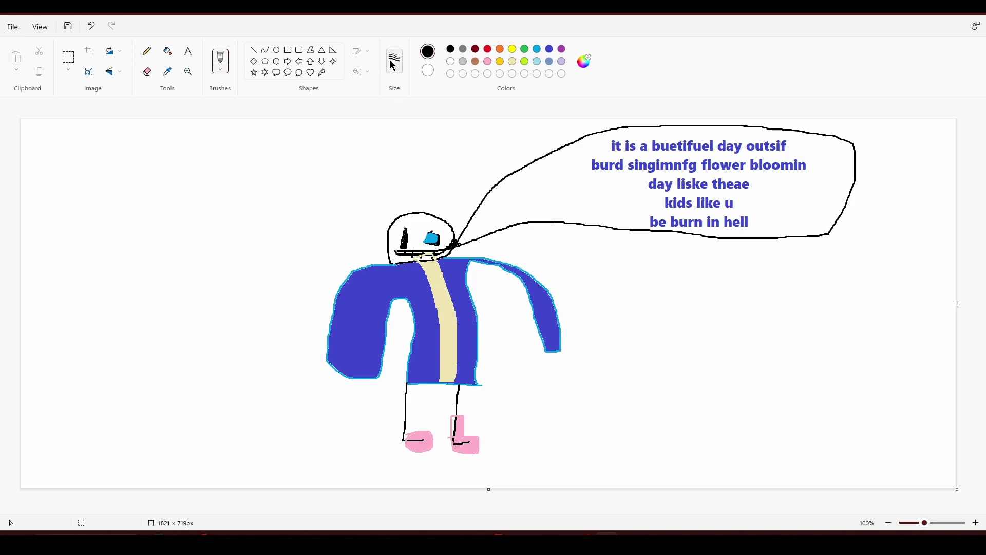
Draw a long rounded light turquoise shape with two small lobes from the jacket's lower edge and fill all its parts with the same color
{"action": "left_click", "coordinate": [536, 63]}
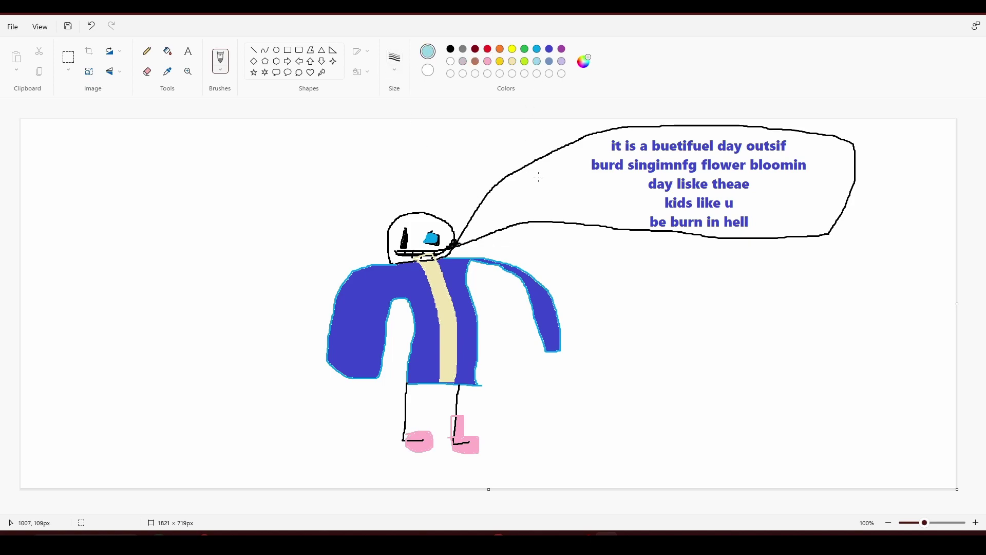
{"action": "mouse_move", "coordinate": [443, 391]}
{"action": "left_mouse_down"}
{"action": "mouse_move", "coordinate": [533, 357]}
{"action": "mouse_move", "coordinate": [780, 309]}
{"action": "mouse_move", "coordinate": [846, 317]}
{"action": "mouse_move", "coordinate": [774, 346]}
{"action": "mouse_move", "coordinate": [548, 389]}
{"action": "left_mouse_up"}
{"action": "mouse_move", "coordinate": [463, 393]}
{"action": "left_mouse_down"}
{"action": "mouse_move", "coordinate": [436, 401]}
{"action": "mouse_move", "coordinate": [444, 411]}
{"action": "mouse_move", "coordinate": [452, 389]}
{"action": "mouse_move", "coordinate": [467, 415]}
{"action": "mouse_move", "coordinate": [481, 406]}
{"action": "mouse_move", "coordinate": [454, 395]}
{"action": "left_mouse_up"}
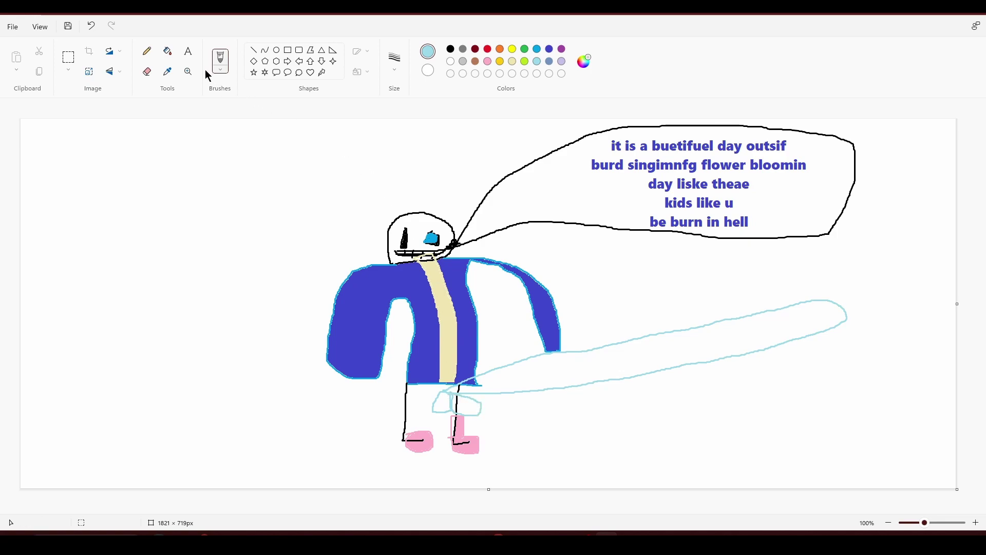
{"action": "left_click", "coordinate": [168, 51]}
{"action": "left_click", "coordinate": [534, 369]}
{"action": "left_click", "coordinate": [475, 406]}
{"action": "left_click", "coordinate": [443, 404]}
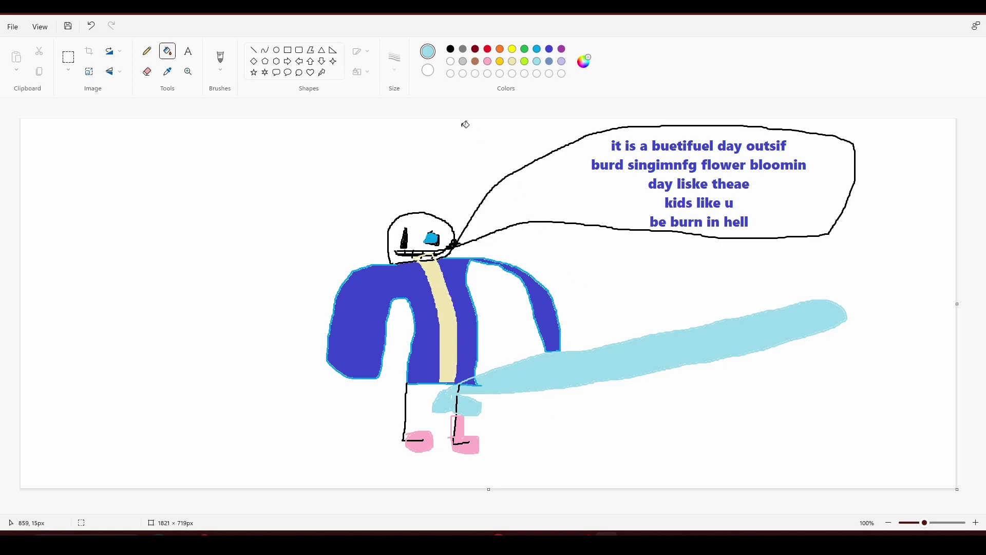
Handwrite "Sans Too Sexie" on three lines in light turquoise in the upper-left area of the canvas
{"action": "left_click", "coordinate": [220, 56]}
{"action": "left_click_drag", "start_coordinate": [89, 139], "coordinate": [90, 189]}
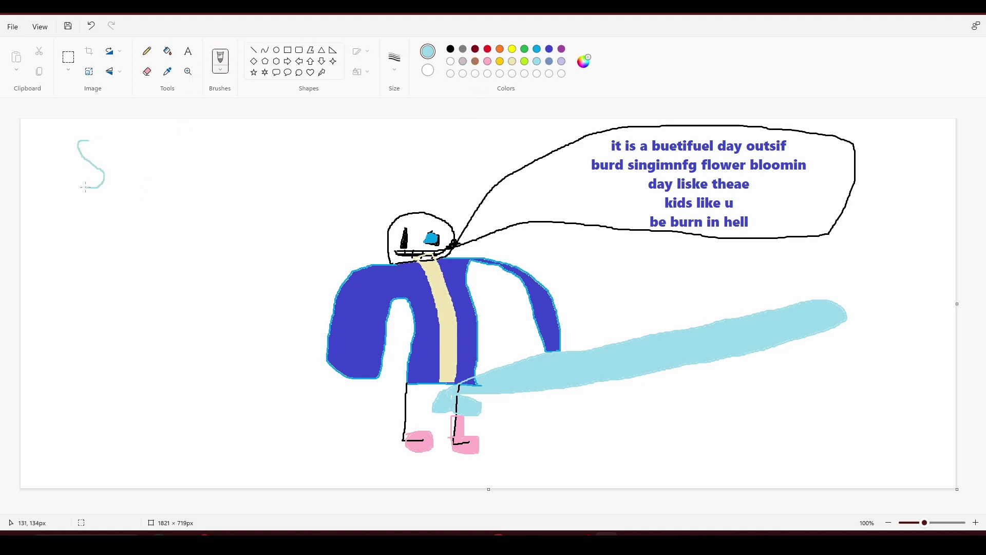
{"action": "mouse_move", "coordinate": [129, 161]}
{"action": "left_mouse_down"}
{"action": "mouse_move", "coordinate": [144, 179]}
{"action": "mouse_move", "coordinate": [175, 170]}
{"action": "mouse_move", "coordinate": [194, 150]}
{"action": "mouse_move", "coordinate": [192, 179]}
{"action": "left_mouse_up"}
{"action": "mouse_move", "coordinate": [98, 198]}
{"action": "left_mouse_down"}
{"action": "mouse_move", "coordinate": [85, 250]}
{"action": "mouse_move", "coordinate": [117, 202]}
{"action": "mouse_move", "coordinate": [147, 238]}
{"action": "mouse_move", "coordinate": [150, 218]}
{"action": "left_mouse_up"}
{"action": "left_click_drag", "start_coordinate": [92, 266], "coordinate": [72, 310]}
{"action": "mouse_move", "coordinate": [121, 289]}
{"action": "left_mouse_down"}
{"action": "mouse_move", "coordinate": [143, 309]}
{"action": "mouse_move", "coordinate": [171, 286]}
{"action": "mouse_move", "coordinate": [207, 298]}
{"action": "mouse_move", "coordinate": [124, 316]}
{"action": "left_mouse_up"}
{"action": "mouse_move", "coordinate": [220, 275]}
{"action": "left_mouse_down"}
{"action": "mouse_move", "coordinate": [219, 305]}
{"action": "mouse_move", "coordinate": [258, 277]}
{"action": "mouse_move", "coordinate": [258, 307]}
{"action": "left_mouse_up"}
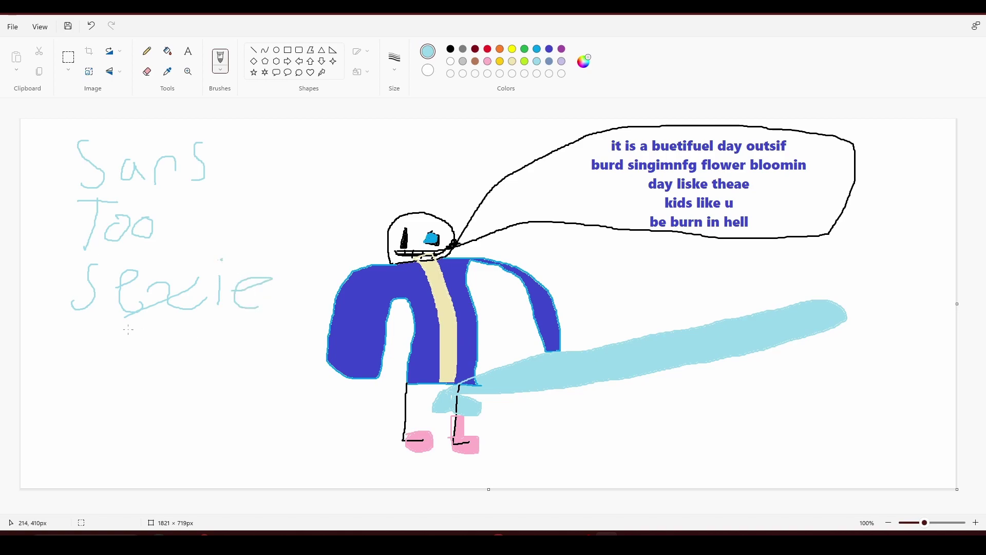
Draw a small black stick figure beside the character's legs and label it "me" with an arrow
{"action": "left_click", "coordinate": [451, 50]}
{"action": "mouse_move", "coordinate": [287, 392]}
{"action": "left_mouse_down"}
{"action": "mouse_move", "coordinate": [278, 413]}
{"action": "mouse_move", "coordinate": [290, 405]}
{"action": "mouse_move", "coordinate": [286, 392]}
{"action": "mouse_move", "coordinate": [270, 443]}
{"action": "mouse_move", "coordinate": [288, 432]}
{"action": "mouse_move", "coordinate": [292, 455]}
{"action": "mouse_move", "coordinate": [266, 436]}
{"action": "mouse_move", "coordinate": [305, 432]}
{"action": "left_mouse_up"}
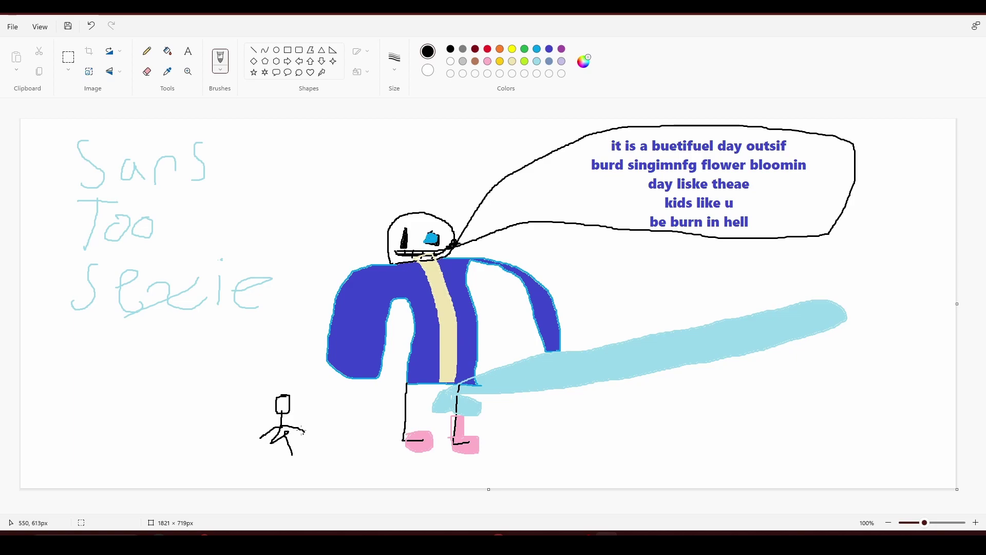
{"action": "mouse_move", "coordinate": [240, 383]}
{"action": "left_mouse_down"}
{"action": "mouse_move", "coordinate": [294, 373]}
{"action": "mouse_move", "coordinate": [288, 364]}
{"action": "mouse_move", "coordinate": [281, 379]}
{"action": "mouse_move", "coordinate": [298, 382]}
{"action": "mouse_move", "coordinate": [298, 369]}
{"action": "mouse_move", "coordinate": [311, 395]}
{"action": "left_mouse_up"}
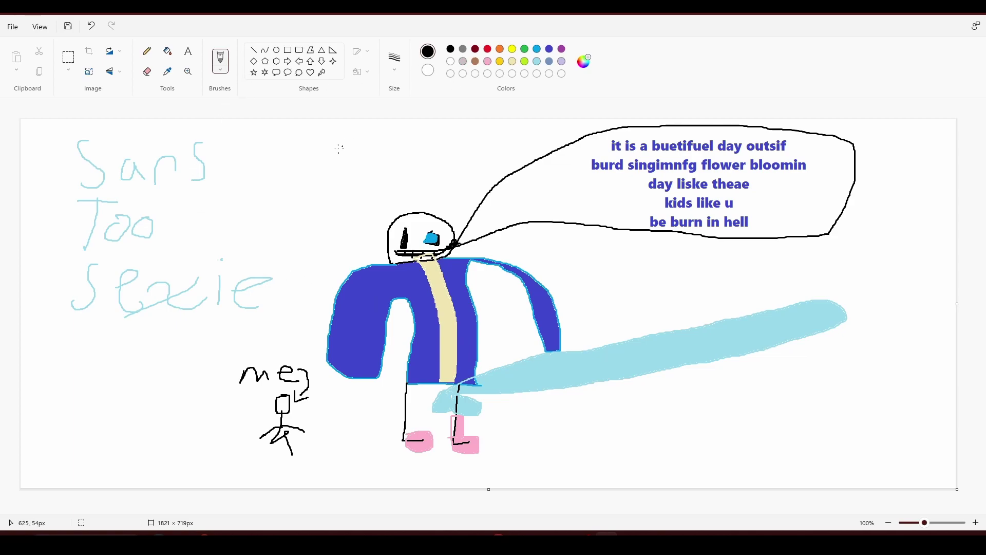
Draw two black eyes with upturned pupils and a wide grin above the character's left shoulder, and fill the mouth with black
{"action": "mouse_move", "coordinate": [280, 165]}
{"action": "left_mouse_down"}
{"action": "mouse_move", "coordinate": [275, 197]}
{"action": "mouse_move", "coordinate": [280, 165]}
{"action": "mouse_move", "coordinate": [311, 164]}
{"action": "mouse_move", "coordinate": [323, 177]}
{"action": "mouse_move", "coordinate": [311, 172]}
{"action": "left_mouse_up"}
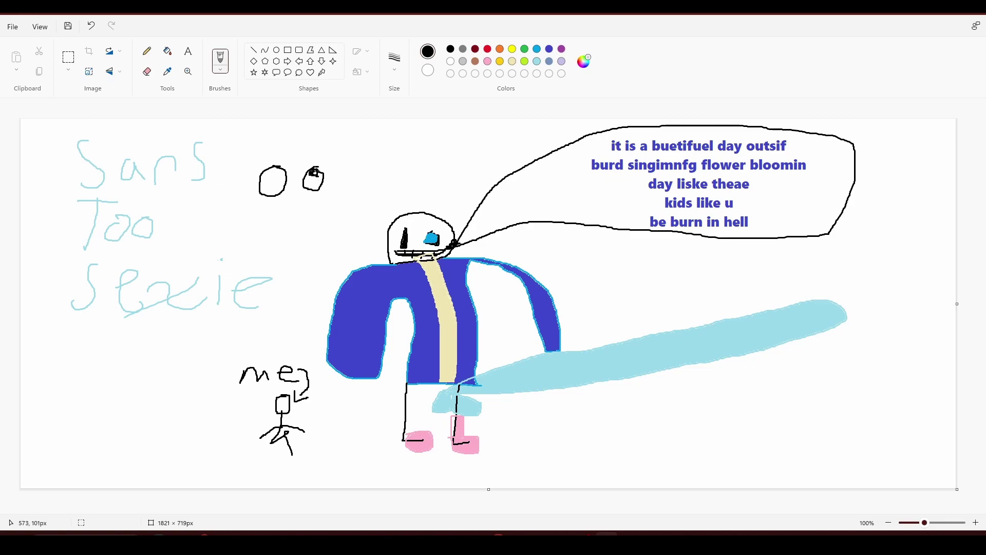
{"action": "mouse_move", "coordinate": [273, 172]}
{"action": "left_mouse_down"}
{"action": "mouse_move", "coordinate": [283, 172]}
{"action": "mouse_move", "coordinate": [274, 174]}
{"action": "left_mouse_up"}
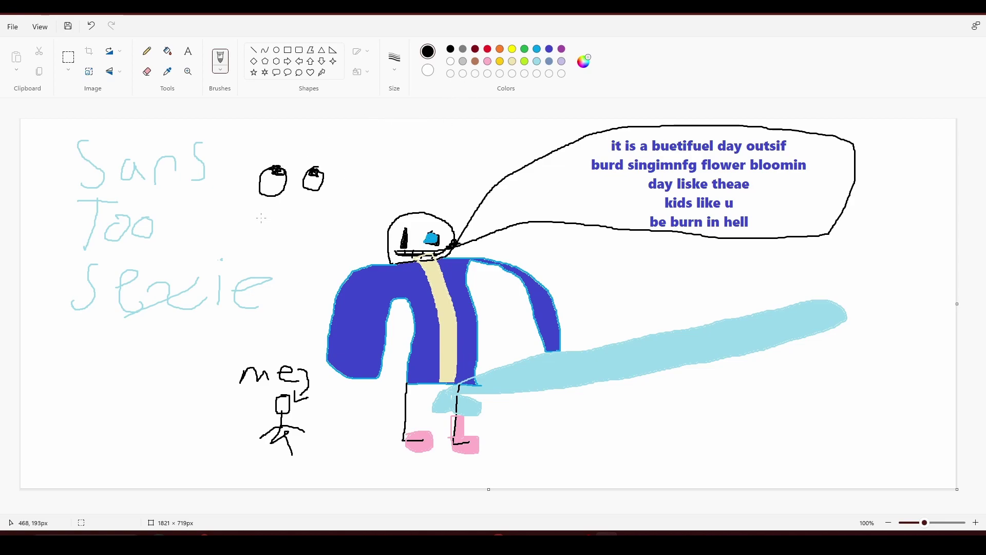
{"action": "mouse_move", "coordinate": [262, 211]}
{"action": "left_mouse_down"}
{"action": "mouse_move", "coordinate": [338, 194]}
{"action": "mouse_move", "coordinate": [325, 213]}
{"action": "mouse_move", "coordinate": [261, 212]}
{"action": "left_mouse_up"}
{"action": "left_click", "coordinate": [168, 51]}
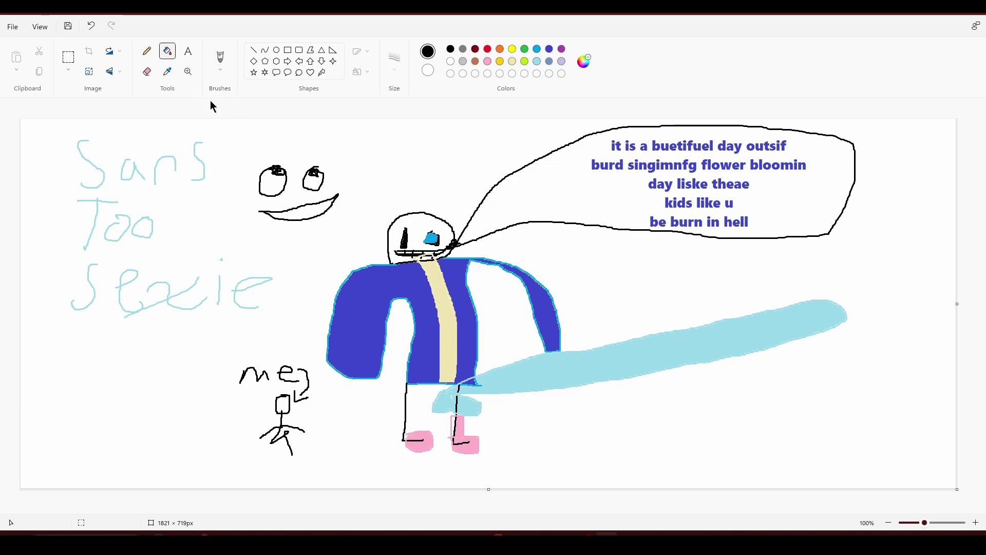
{"action": "left_click", "coordinate": [295, 205]}
{"action": "key", "text": "ctrl+z"}
{"action": "left_click", "coordinate": [305, 212]}
Draw a red tongue hanging from the grinning face's mouth and fill it with red
{"action": "left_click", "coordinate": [487, 49]}
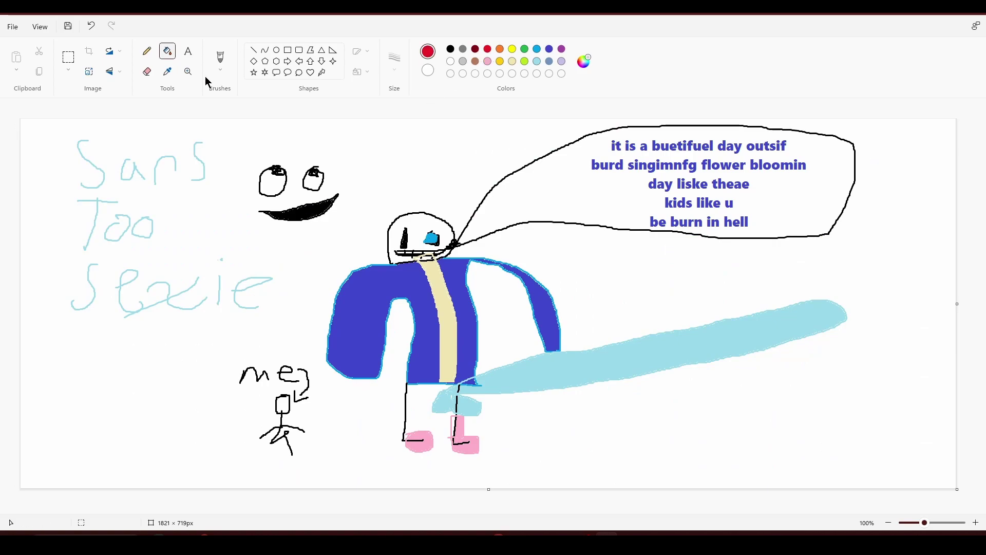
{"action": "left_click", "coordinate": [220, 59]}
{"action": "mouse_move", "coordinate": [297, 215]}
{"action": "left_mouse_down"}
{"action": "mouse_move", "coordinate": [315, 249]}
{"action": "mouse_move", "coordinate": [302, 217]}
{"action": "left_mouse_up"}
{"action": "left_click", "coordinate": [168, 51]}
{"action": "left_click", "coordinate": [301, 220]}
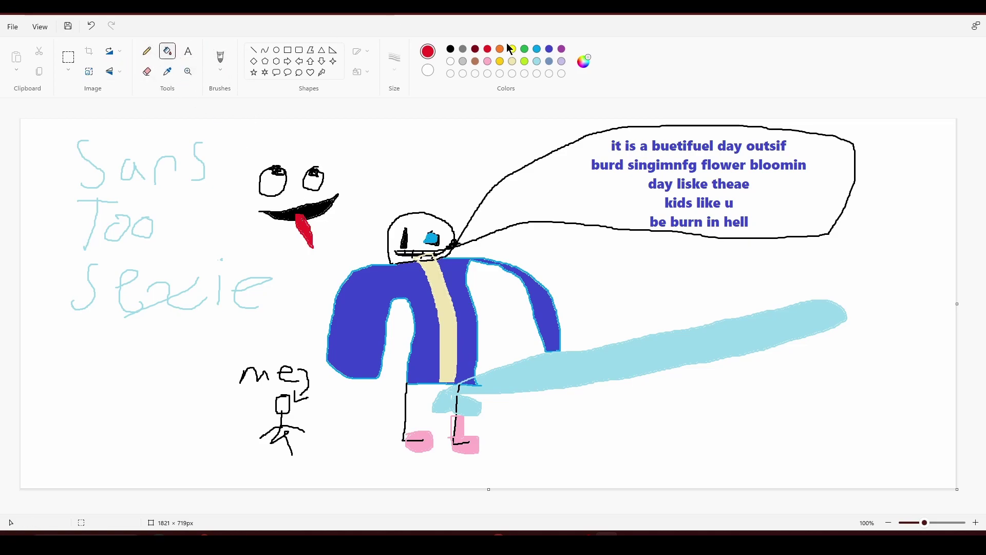
Draw black angled eyebrows above both eyes of the grinning face
{"action": "left_click", "coordinate": [451, 49]}
{"action": "left_click", "coordinate": [220, 59]}
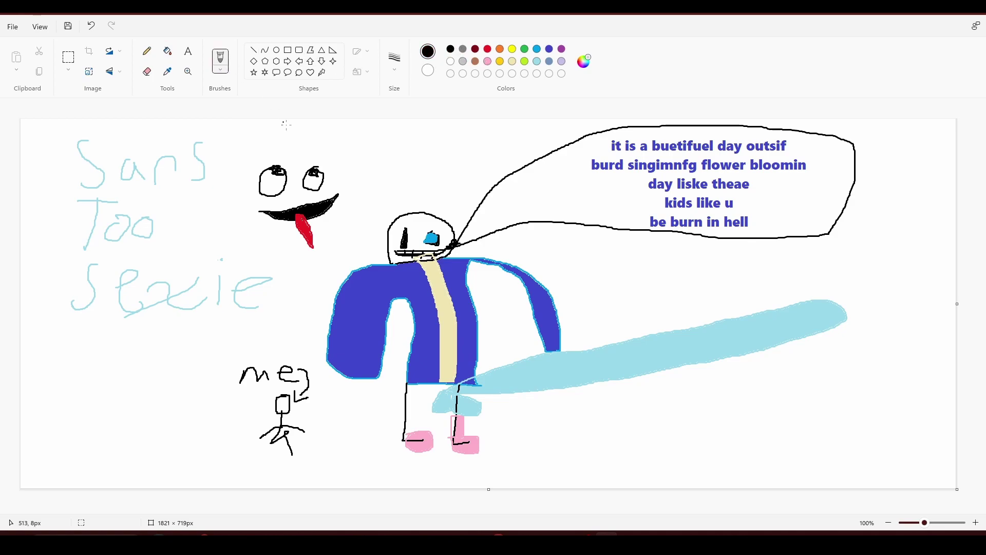
{"action": "mouse_move", "coordinate": [275, 144]}
{"action": "left_mouse_down"}
{"action": "mouse_move", "coordinate": [341, 173]}
{"action": "mouse_move", "coordinate": [357, 155]}
{"action": "mouse_move", "coordinate": [353, 194]}
{"action": "left_mouse_up"}
Add light turquoise droplet strokes on both sides of the grinning face and around its tongue
{"action": "left_click", "coordinate": [537, 61]}
{"action": "mouse_move", "coordinate": [236, 179]}
{"action": "left_mouse_down"}
{"action": "mouse_move", "coordinate": [208, 207]}
{"action": "mouse_move", "coordinate": [249, 205]}
{"action": "mouse_move", "coordinate": [234, 219]}
{"action": "mouse_move", "coordinate": [243, 209]}
{"action": "left_mouse_up"}
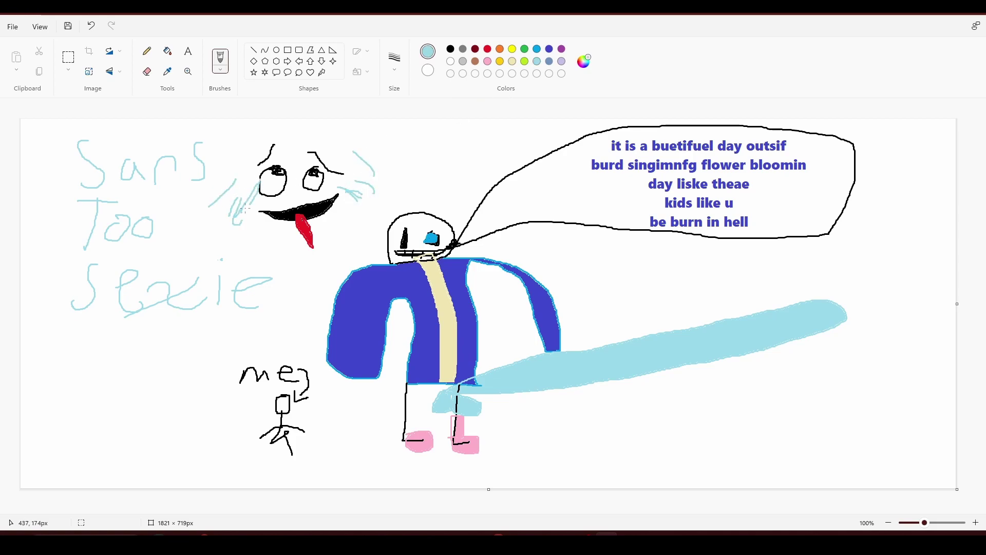
{"action": "mouse_move", "coordinate": [295, 253]}
{"action": "left_mouse_down"}
{"action": "mouse_move", "coordinate": [307, 226]}
{"action": "mouse_move", "coordinate": [308, 252]}
{"action": "mouse_move", "coordinate": [291, 266]}
{"action": "left_mouse_up"}
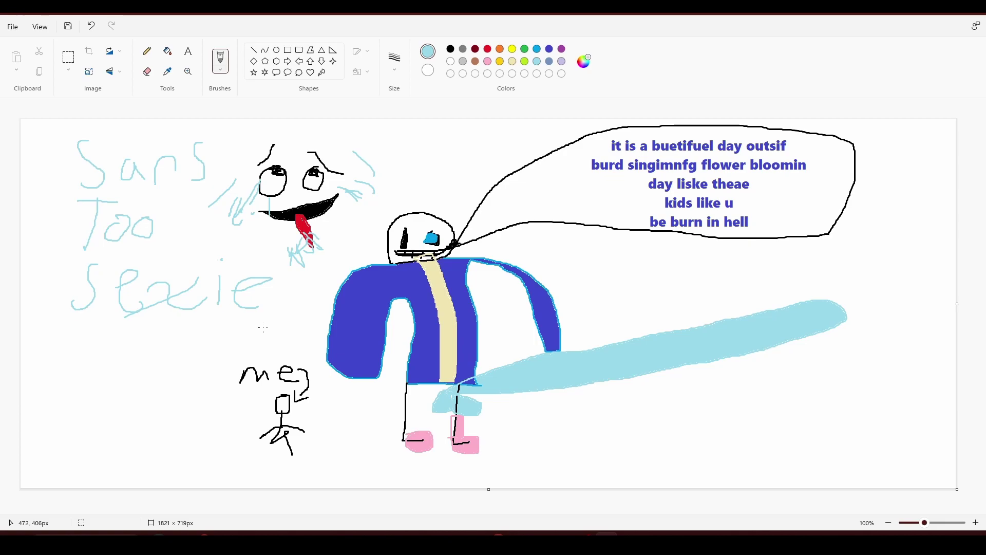
Save the drawing to the Desktop as a PNG picture named "sans sexi under tail"
{"action": "left_click", "coordinate": [12, 26]}
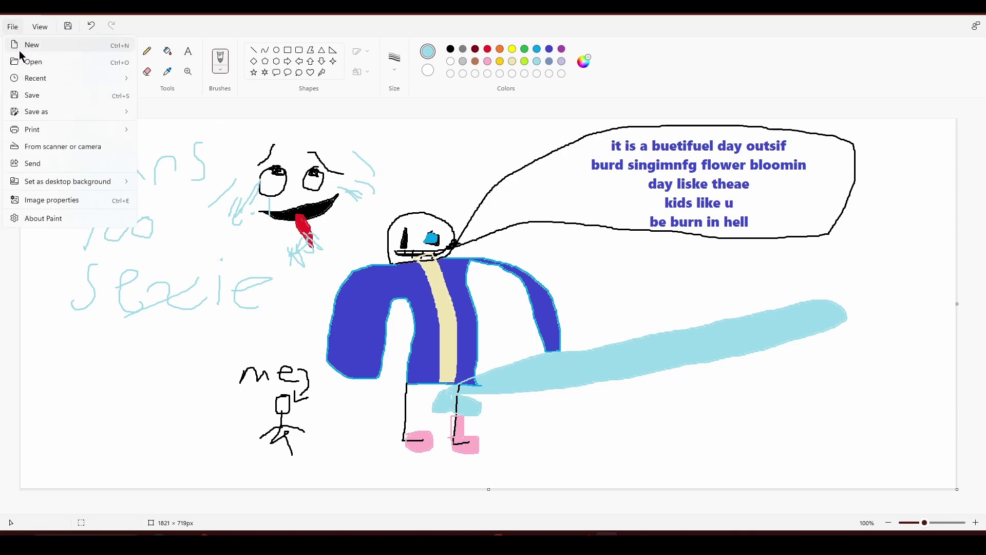
{"action": "mouse_move", "coordinate": [58, 109]}
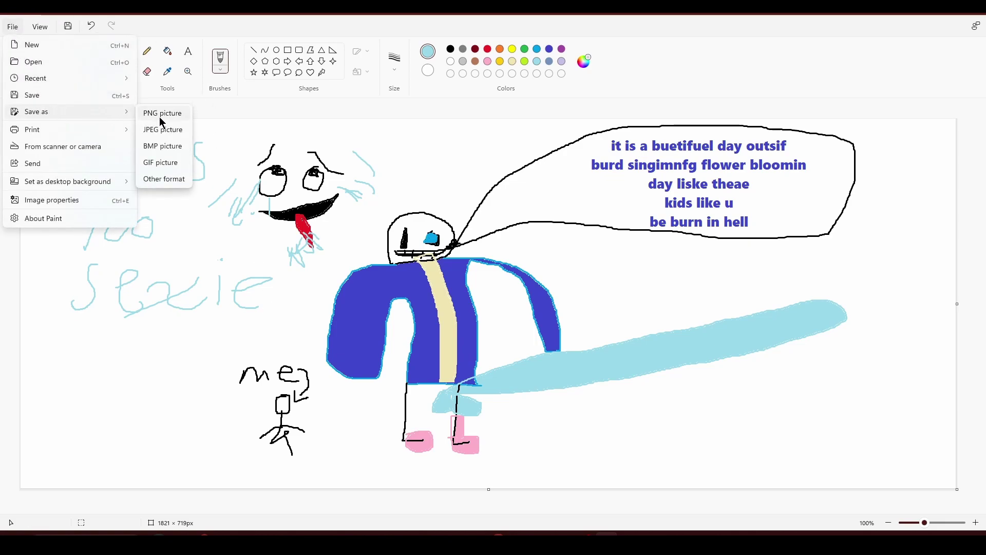
{"action": "left_click", "coordinate": [161, 124]}
{"action": "type", "text": "d"}
{"action": "key", "text": "BackSpace"}
{"action": "type", "text": "sans sexi under t"}
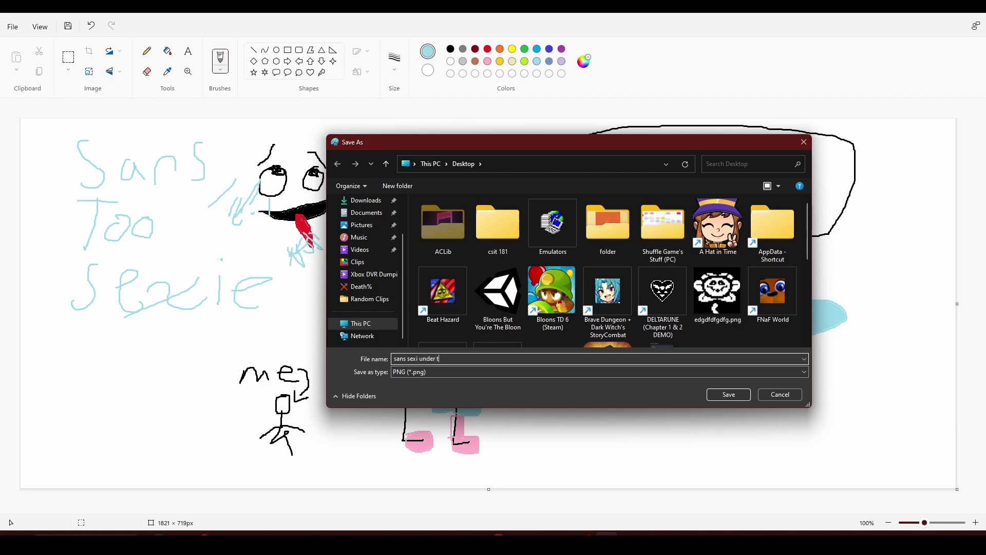
{"action": "type", "text": "l"}
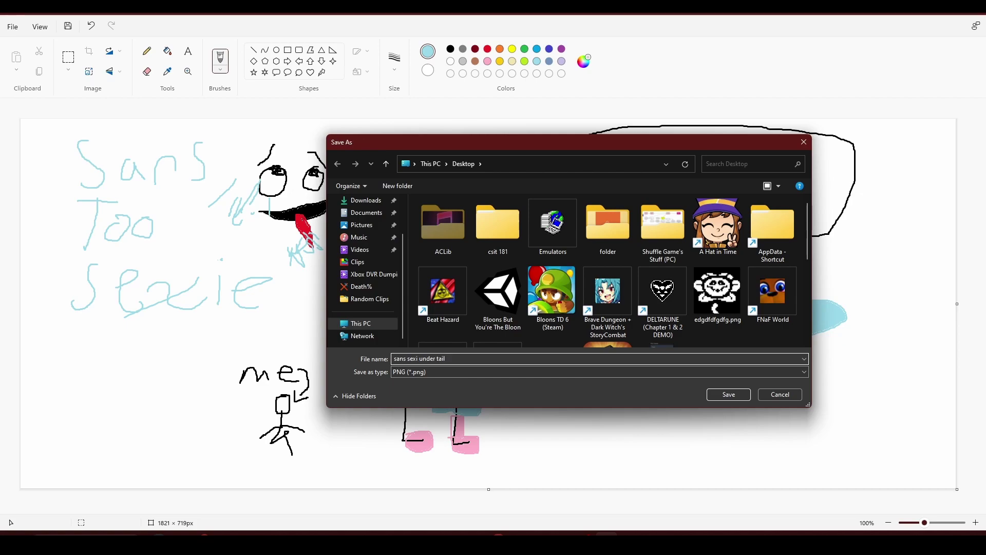
{"action": "key", "text": "Return"}
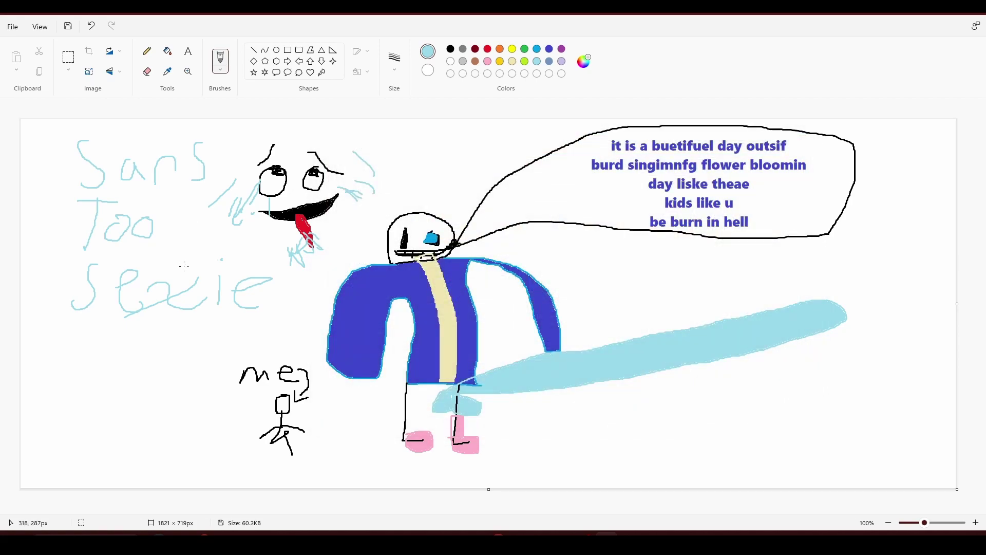